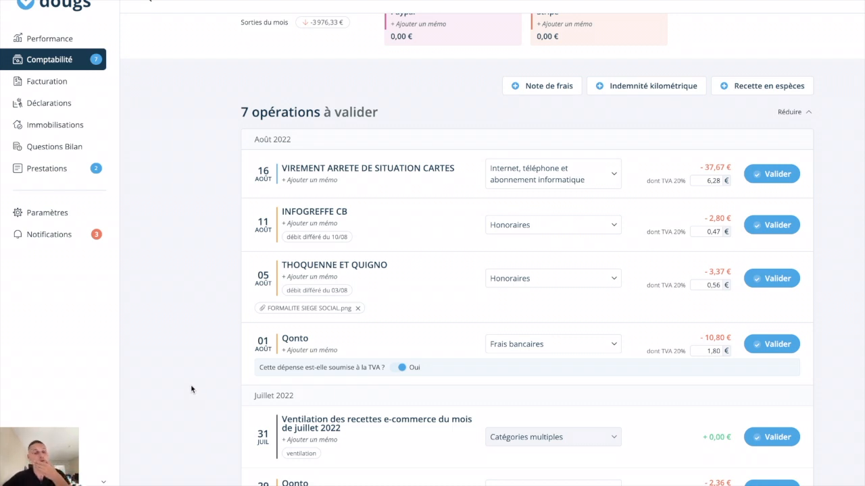
# - Expand the 31 July e-commerce revenue breakdown for July 2022 and review the sections to fill in
pyautogui.scroll(-1, 190, 385)
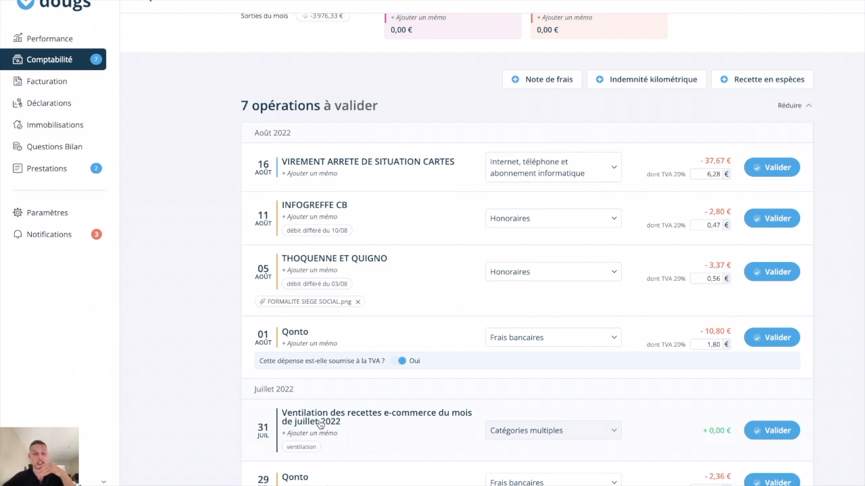
pyautogui.click(283, 412)
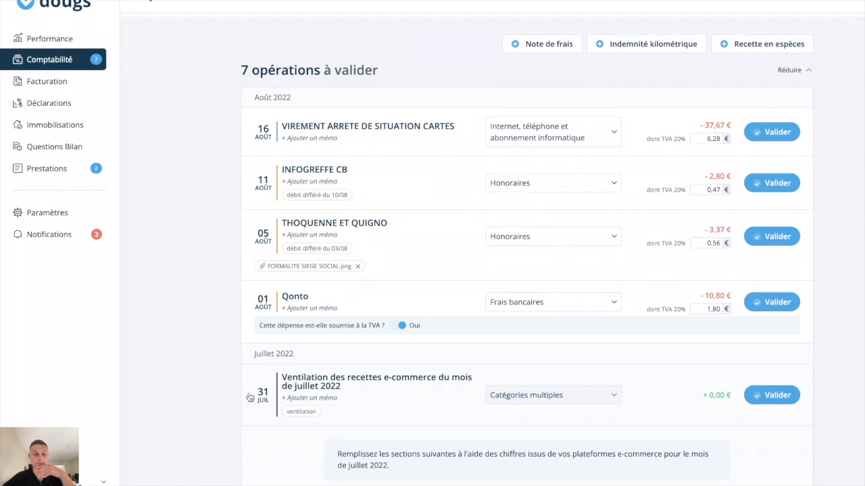
pyautogui.scroll(-2, 250, 398)
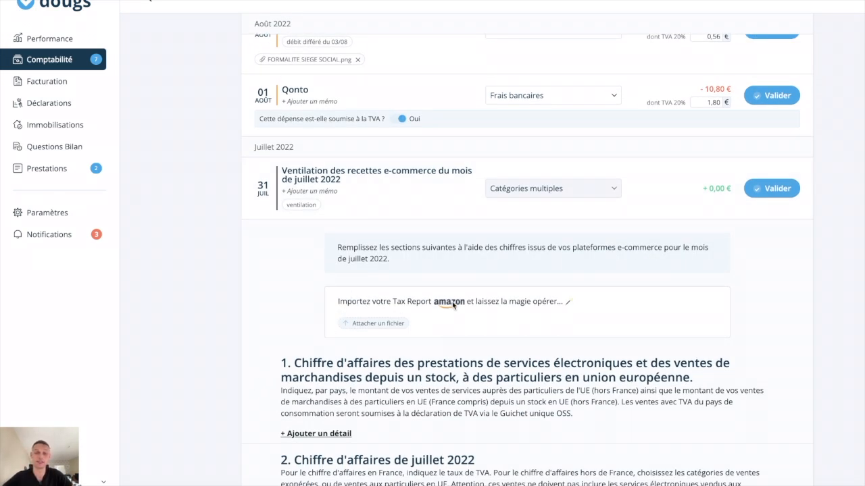
pyautogui.scroll(-1, 449, 306)
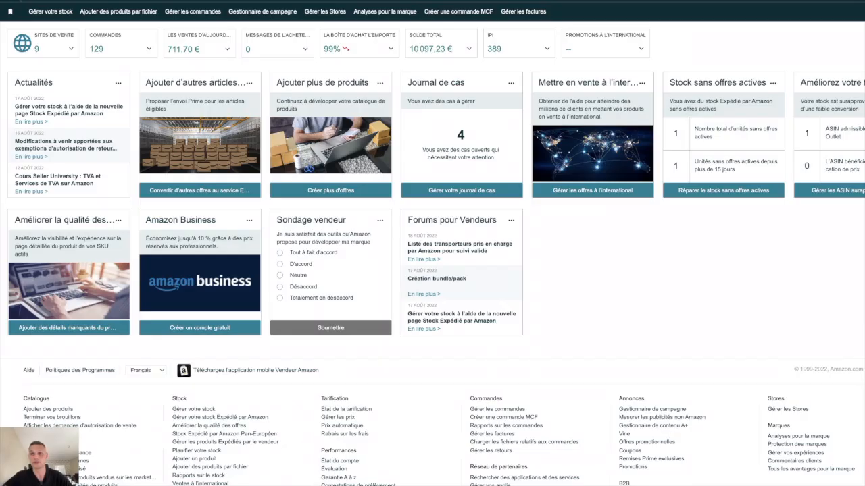
pyautogui.moveTo(859, 1)
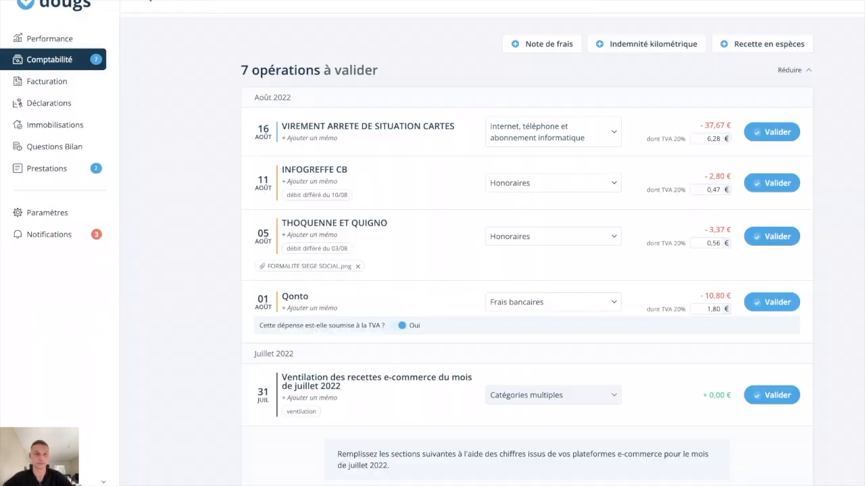
pyautogui.scroll(-1, 339, 392)
pyautogui.scroll(-5, 339, 392)
pyautogui.scroll(1, 358, 304)
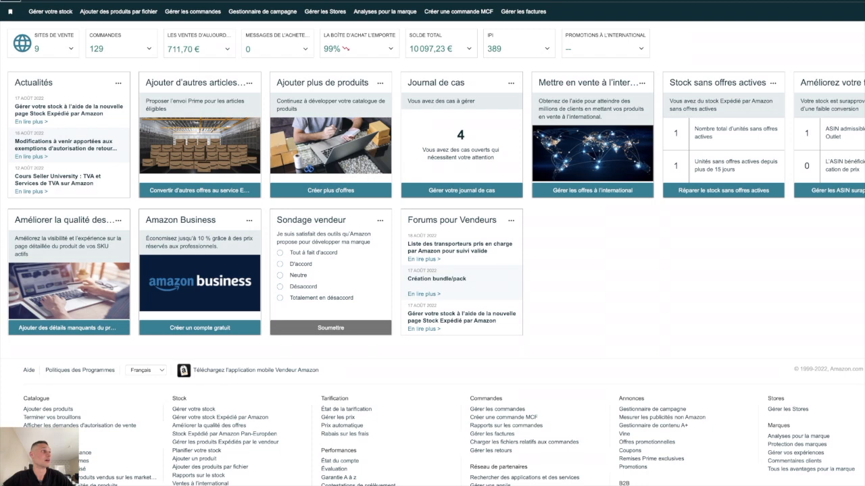
pyautogui.click(10, 12)
pyautogui.moveTo(42, 119)
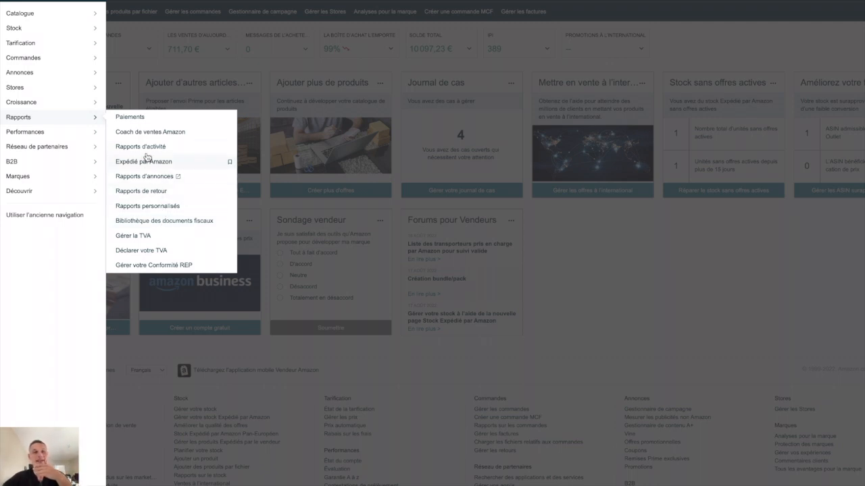
pyautogui.click(132, 117)
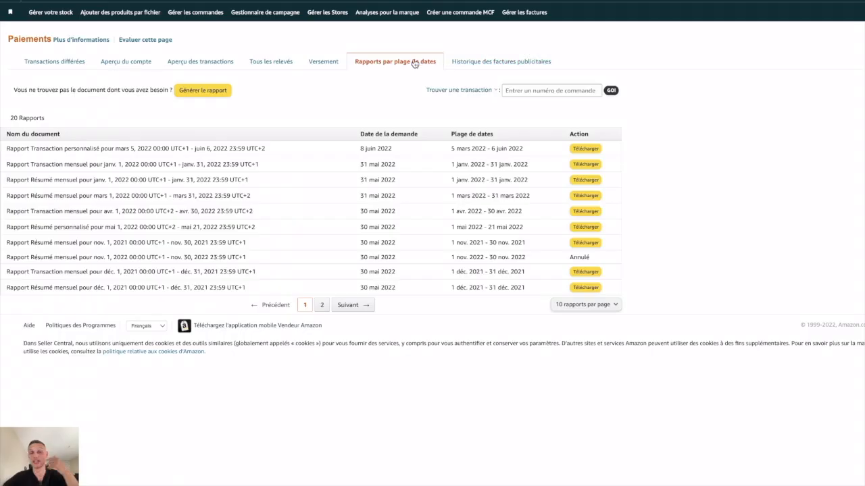
pyautogui.click(195, 91)
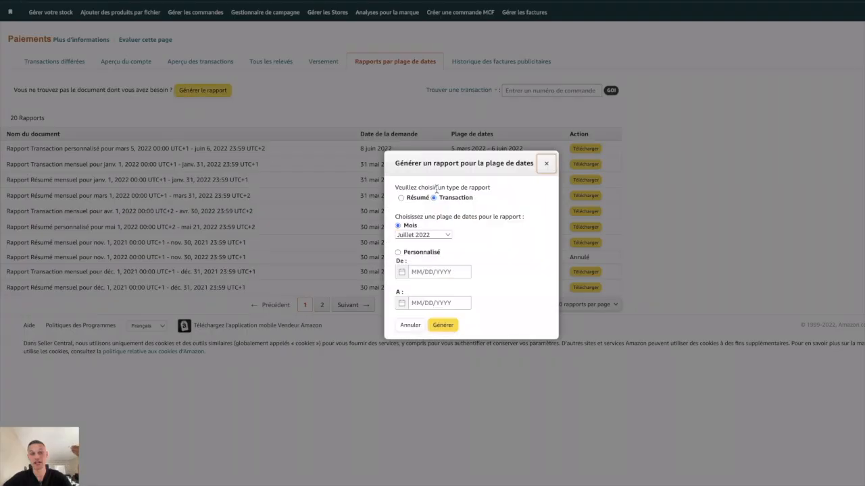
pyautogui.click(412, 198)
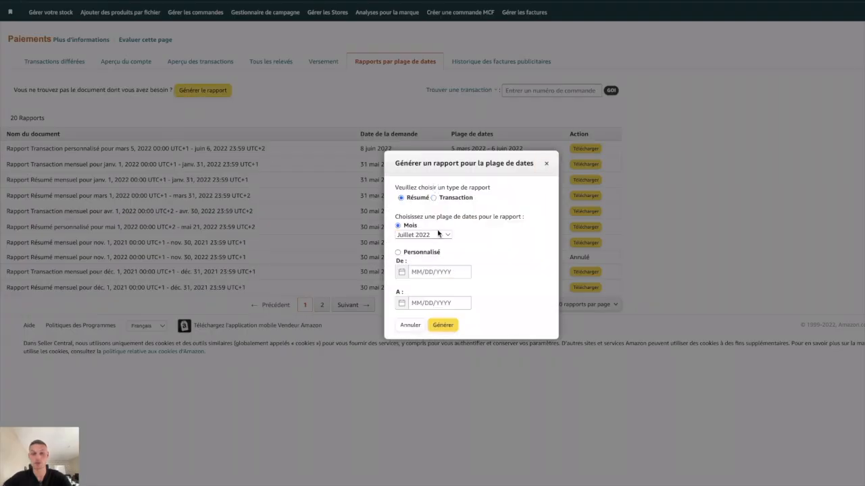
pyautogui.click(544, 166)
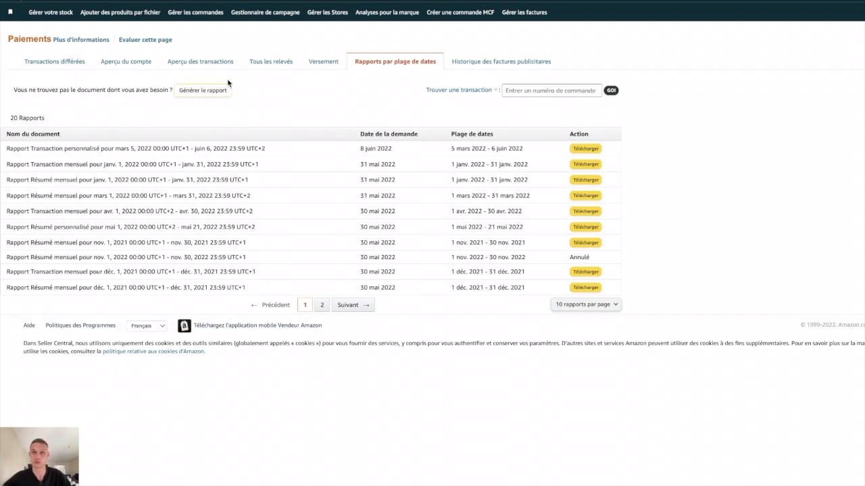
# - In Amazon Seller Central, open the Amazon VAT calculation reports in the tax document library
pyautogui.click(11, 11)
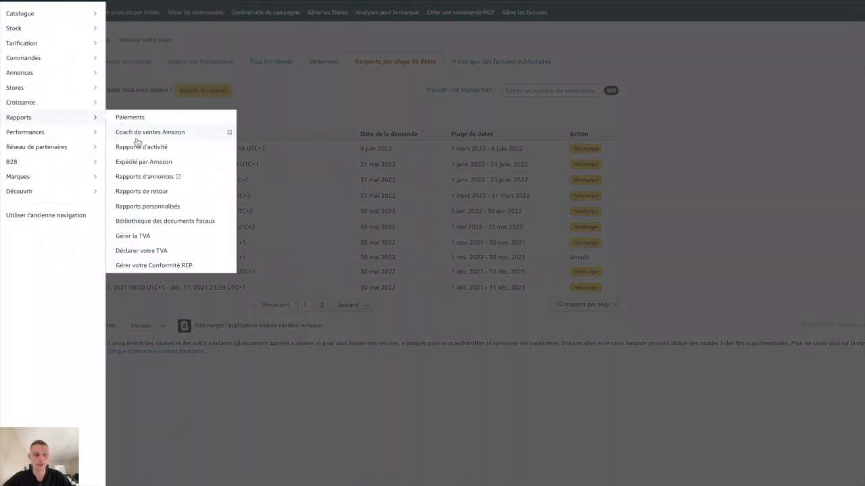
pyautogui.click(145, 223)
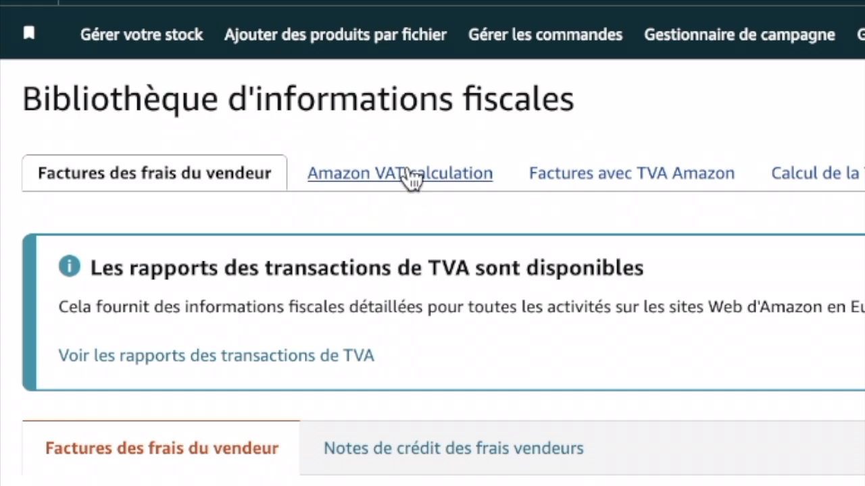
pyautogui.click(410, 180)
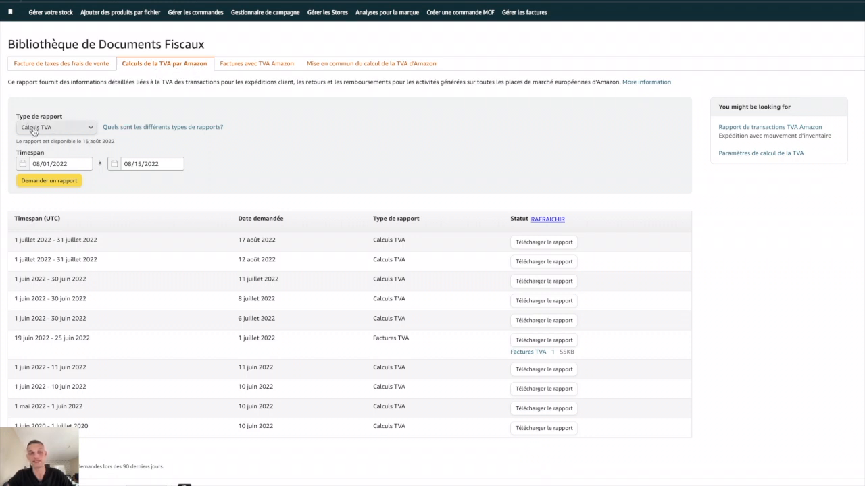
# - Set the VAT calculation report's timespan from 07/01/2022 to 07/31/2022
pyautogui.click(34, 163)
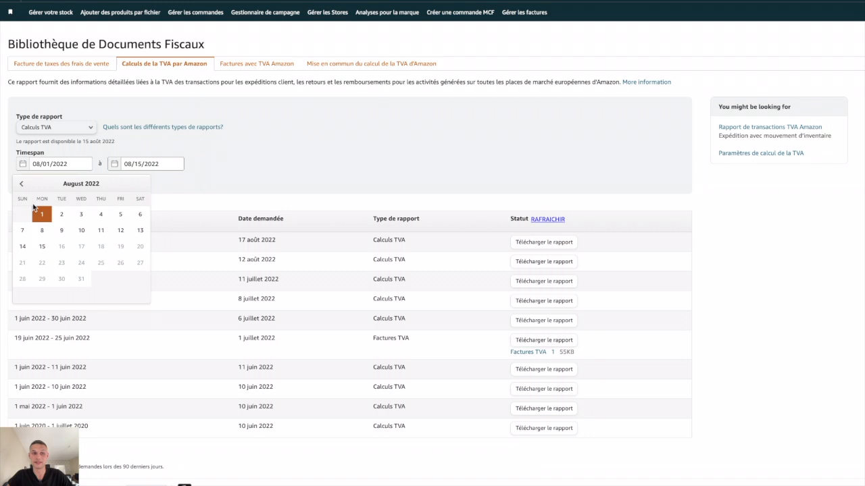
pyautogui.click(21, 183)
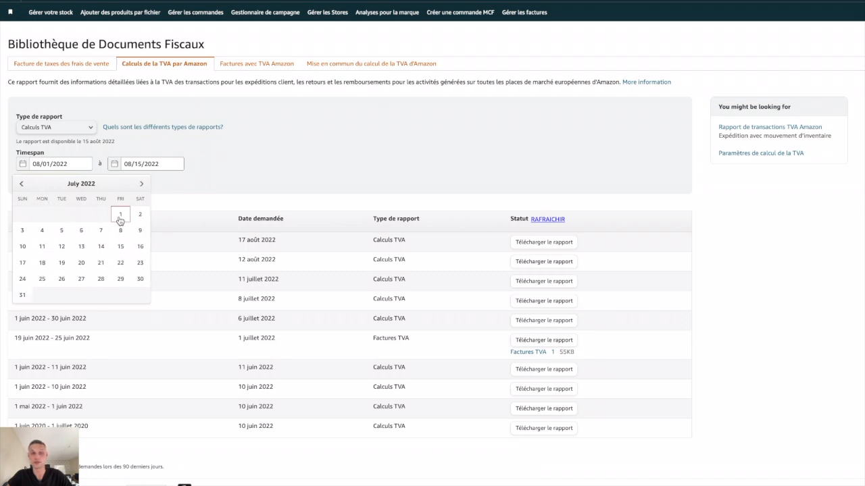
pyautogui.click(120, 214)
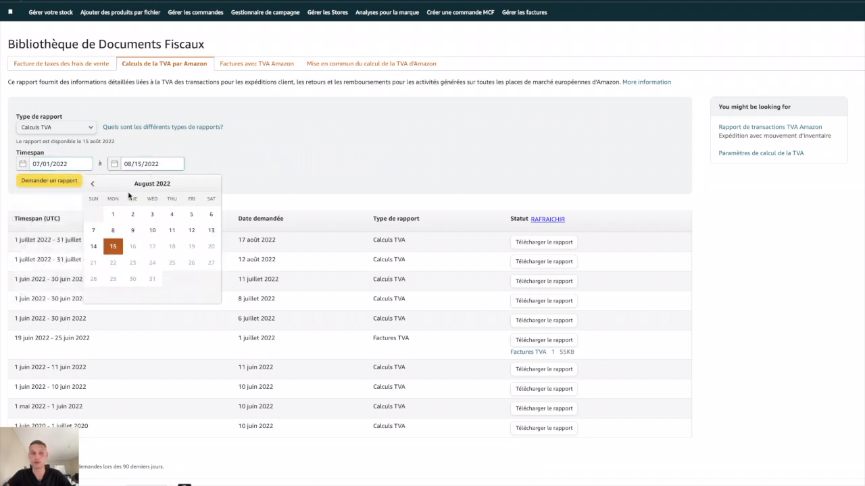
pyautogui.click(92, 183)
pyautogui.click(93, 294)
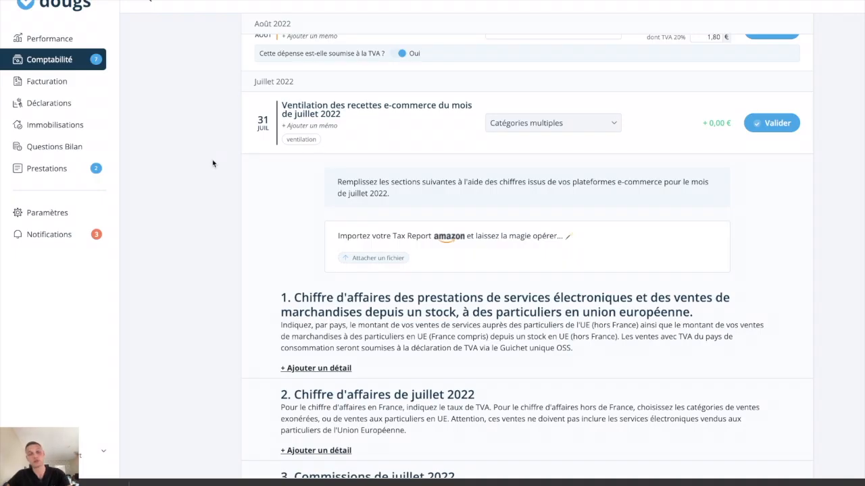
# - Switch to Dougs and attach the Amazon Tax Report CSV file to the July 2022 e-commerce revenue breakdown
pyautogui.click(356, 260)
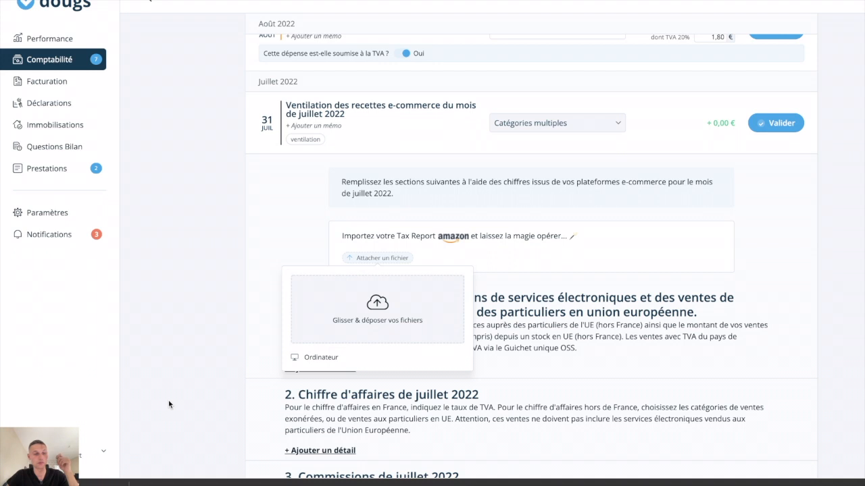
pyautogui.moveTo(115, 483); pyautogui.dragTo(361, 314)
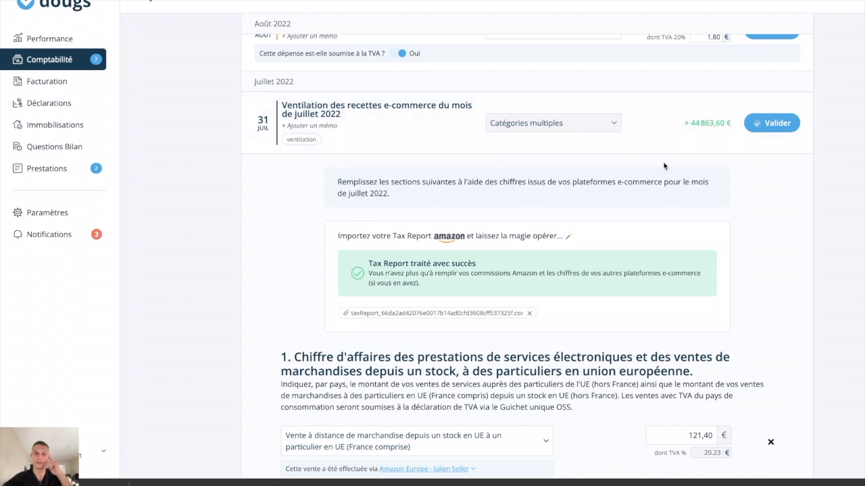
pyautogui.scroll(-1, 664, 169)
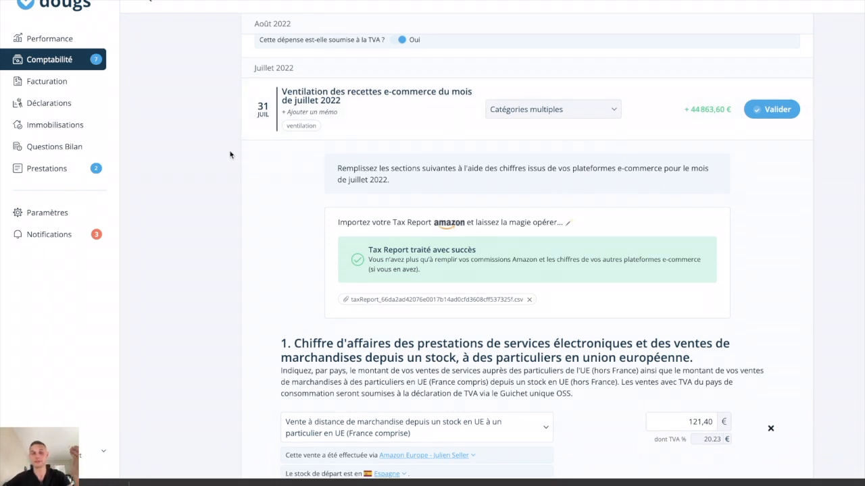
pyautogui.scroll(-1, 230, 154)
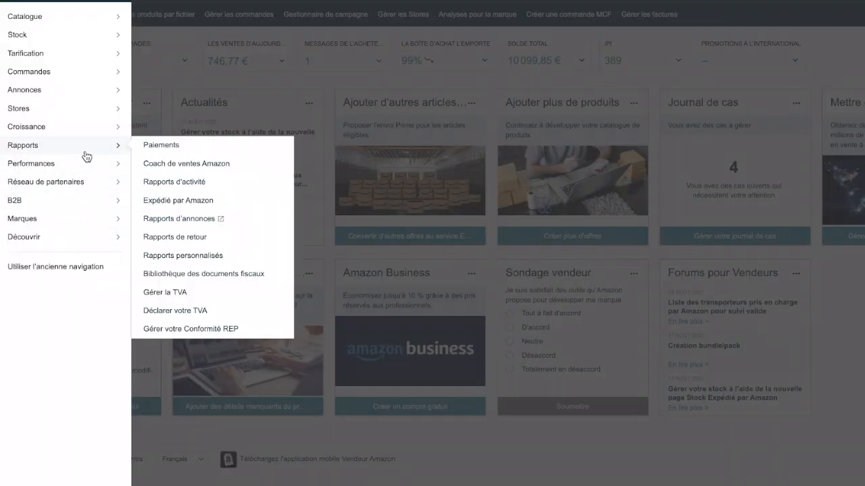
# - Switch to Amazon Seller Central and examine the July 2022 VAT declarations, including the VAT payable for Poland
pyautogui.click(177, 309)
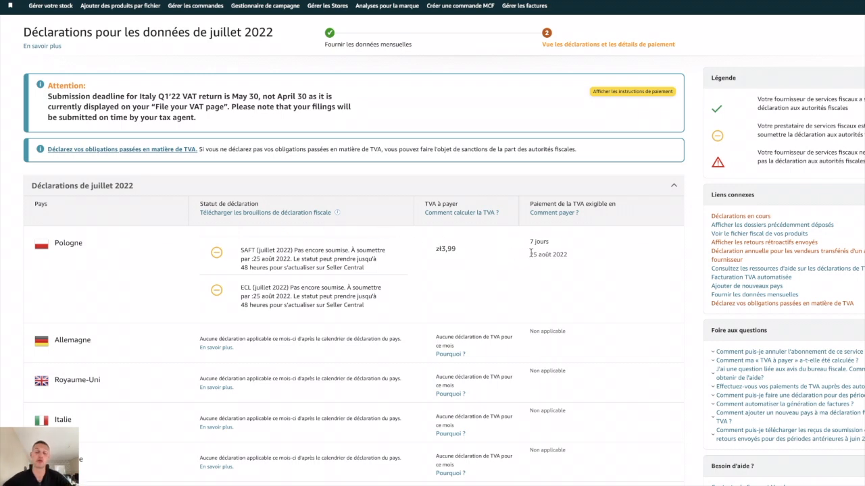
pyautogui.moveTo(438, 249); pyautogui.dragTo(460, 253)
pyautogui.click(460, 252)
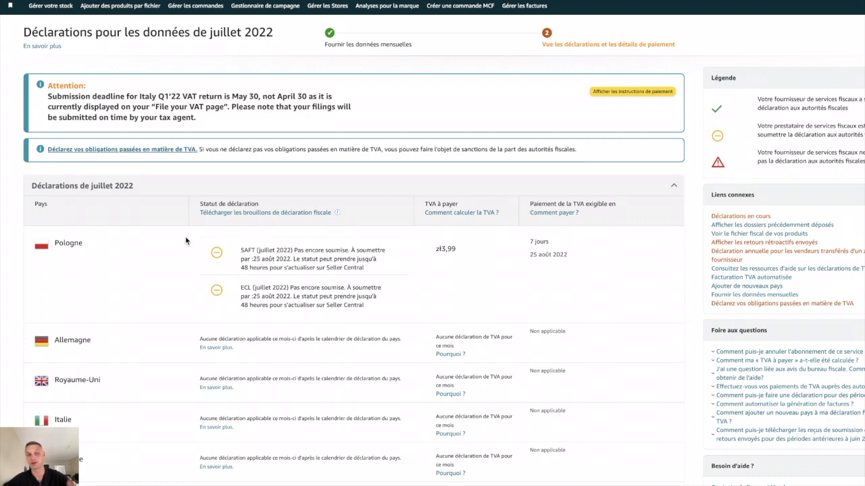
pyautogui.scroll(-1, 185, 240)
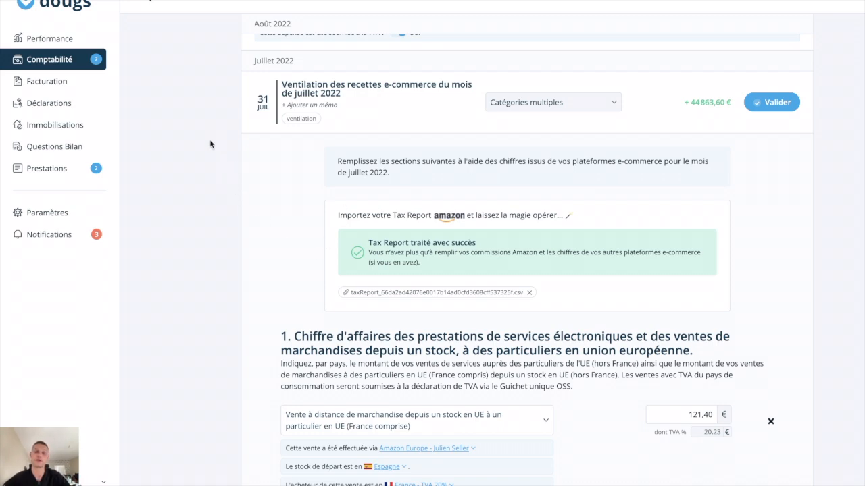
# - Switch to Dougs and examine the imported EU sales lines in section 1, comparing each one's stock country, buyer country and VAT
pyautogui.scroll(-2, 215, 162)
pyautogui.scroll(2, 215, 163)
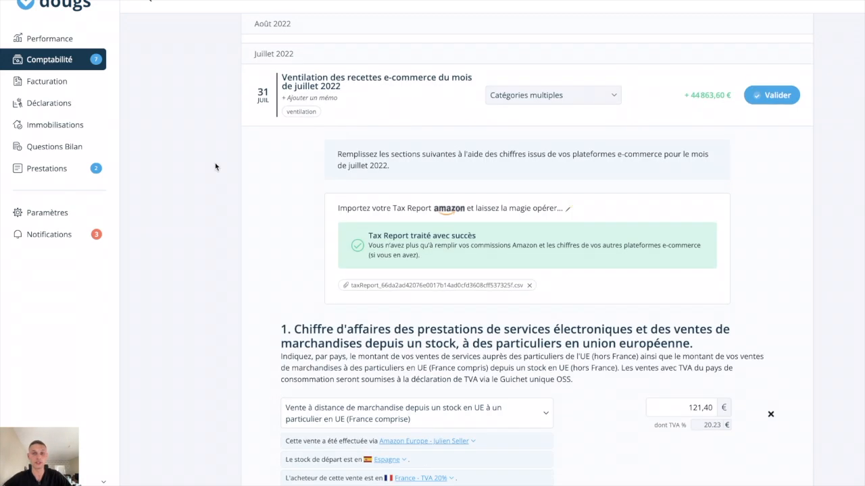
pyautogui.scroll(-2, 215, 169)
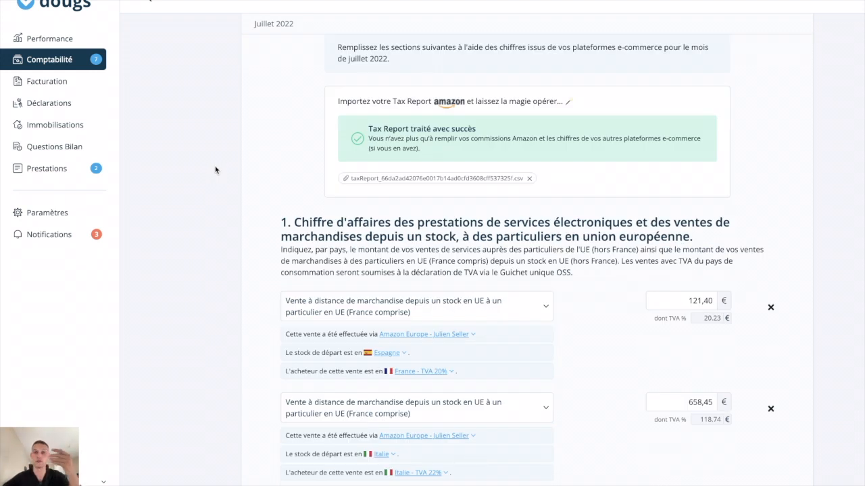
pyautogui.scroll(-1, 215, 169)
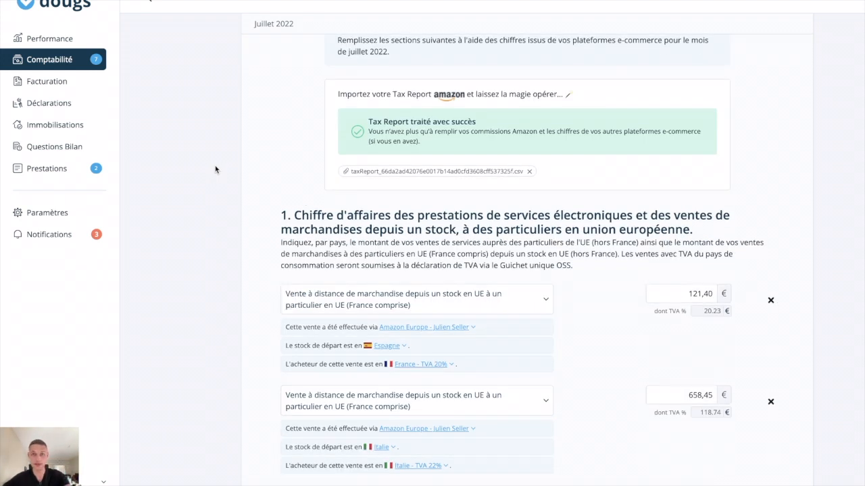
pyautogui.scroll(-1, 215, 169)
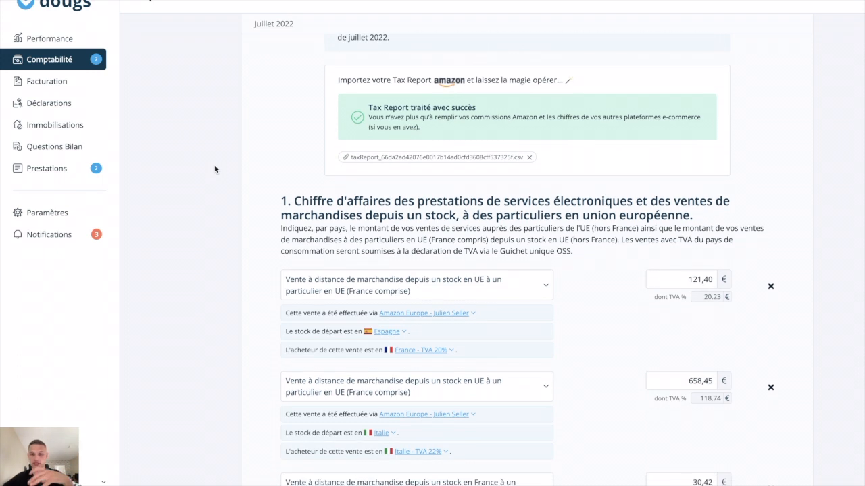
pyautogui.scroll(-1, 215, 169)
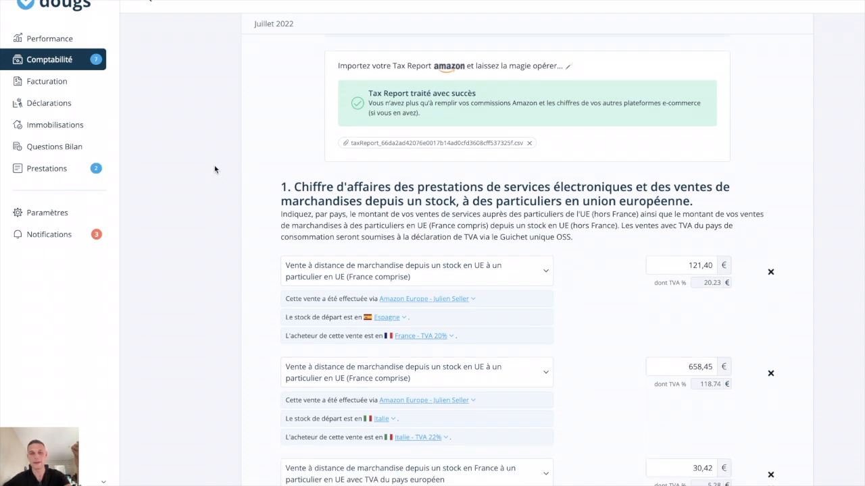
pyautogui.scroll(-2, 243, 259)
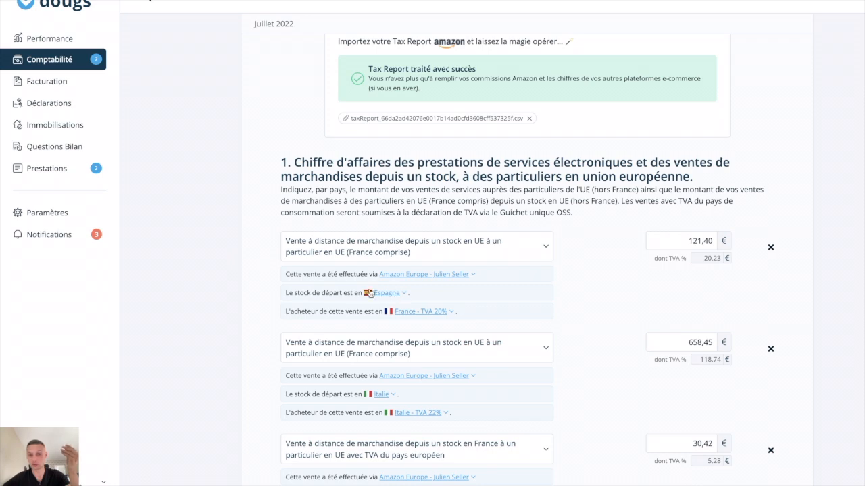
pyautogui.scroll(-5, 330, 291)
pyautogui.scroll(-3, 330, 290)
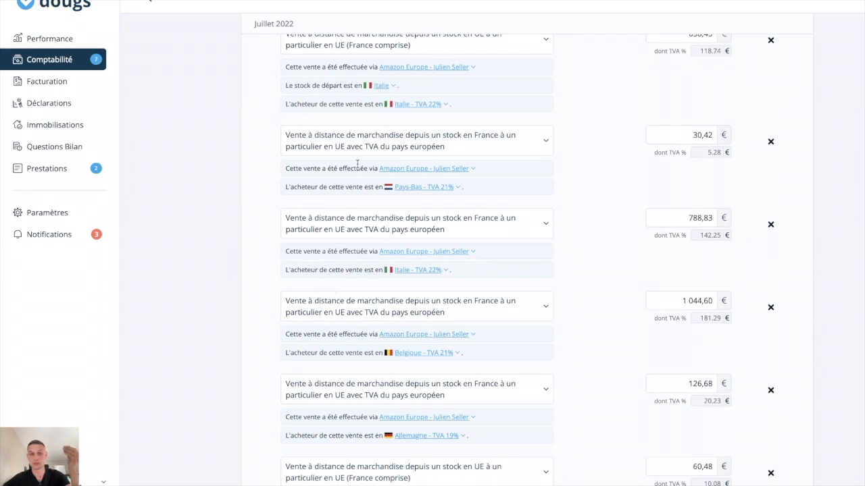
pyautogui.scroll(4, 357, 164)
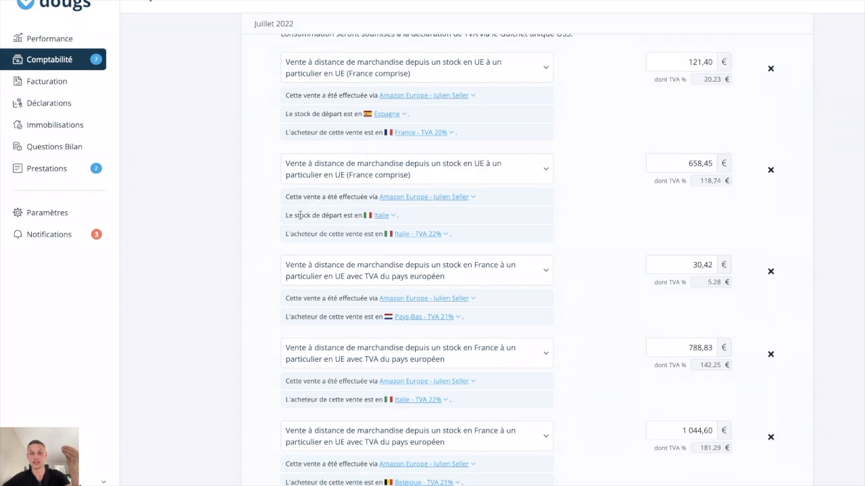
pyautogui.moveTo(301, 215); pyautogui.dragTo(362, 217)
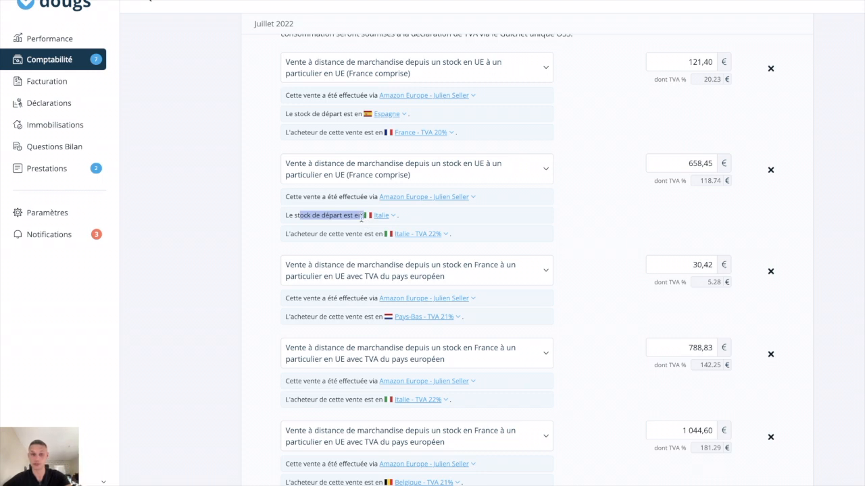
pyautogui.moveTo(297, 234); pyautogui.dragTo(364, 234)
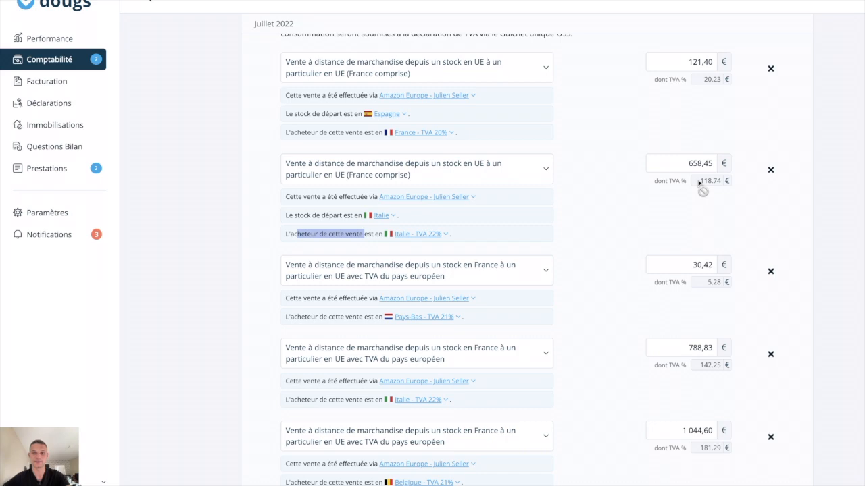
# - Review the heading of section 1 and the tax-inclusive totals of sections 1 and 2 in the July 2022 breakdown
pyautogui.scroll(2, 699, 182)
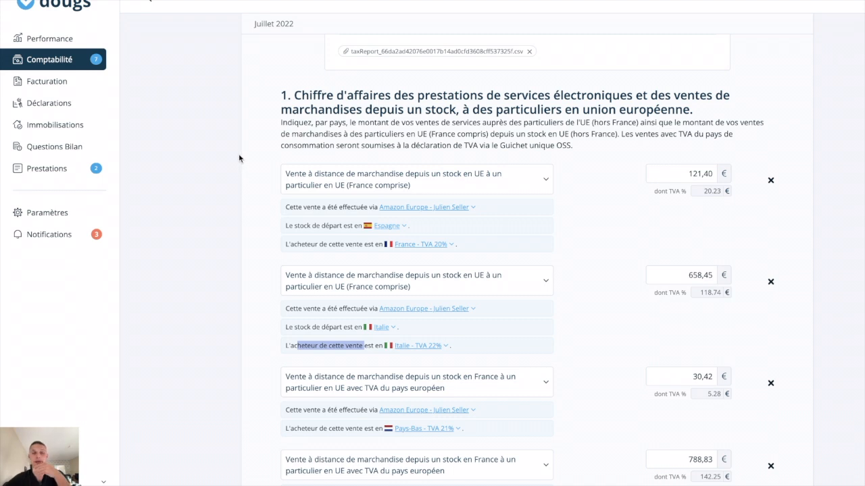
pyautogui.scroll(-1, 280, 200)
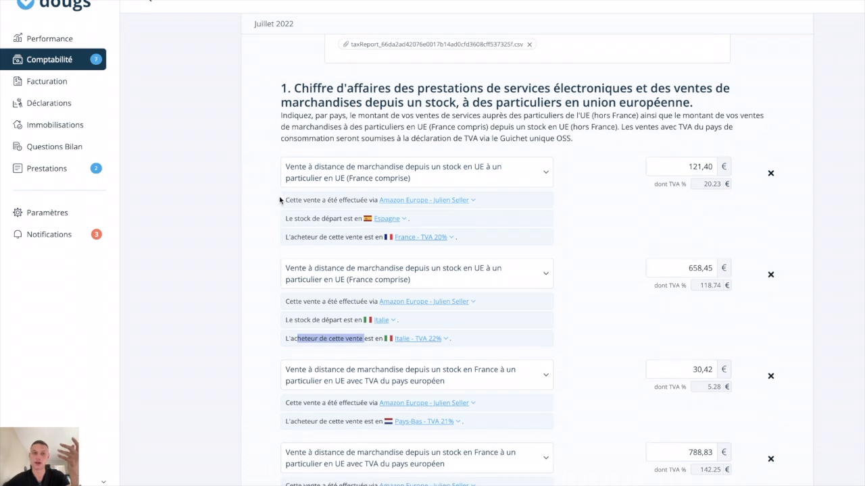
pyautogui.moveTo(277, 88); pyautogui.dragTo(285, 88)
pyautogui.click(283, 89)
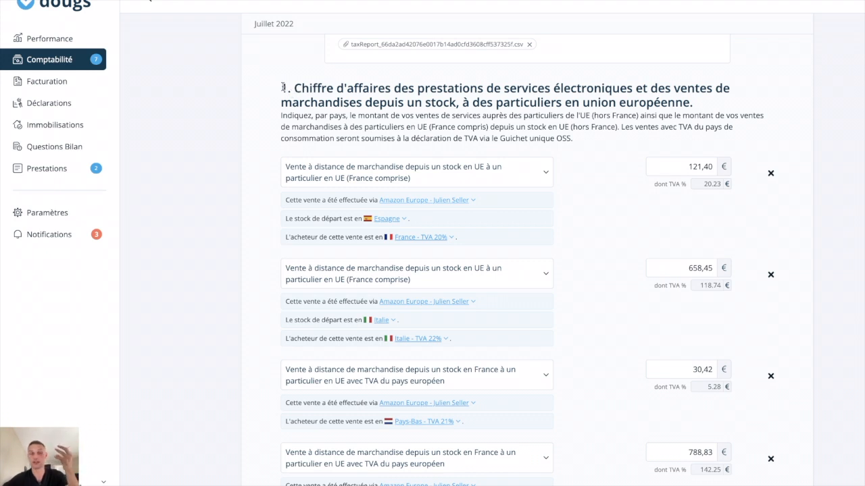
pyautogui.scroll(-15, 283, 88)
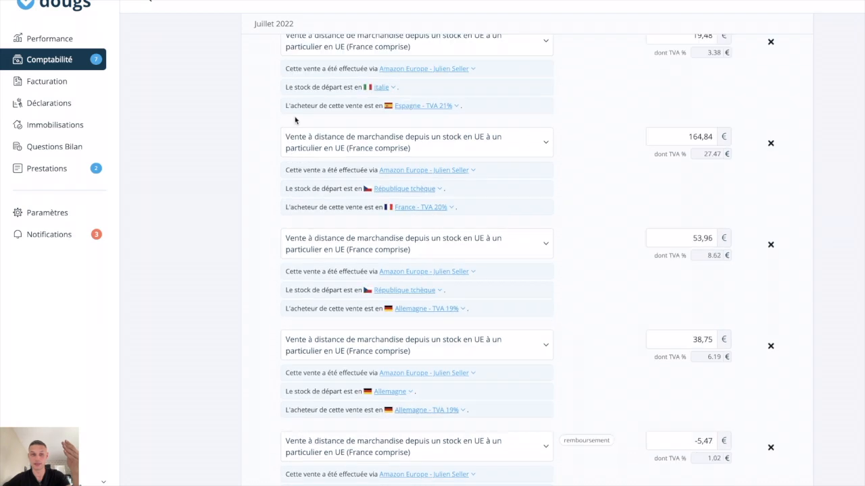
pyautogui.scroll(-1, 320, 178)
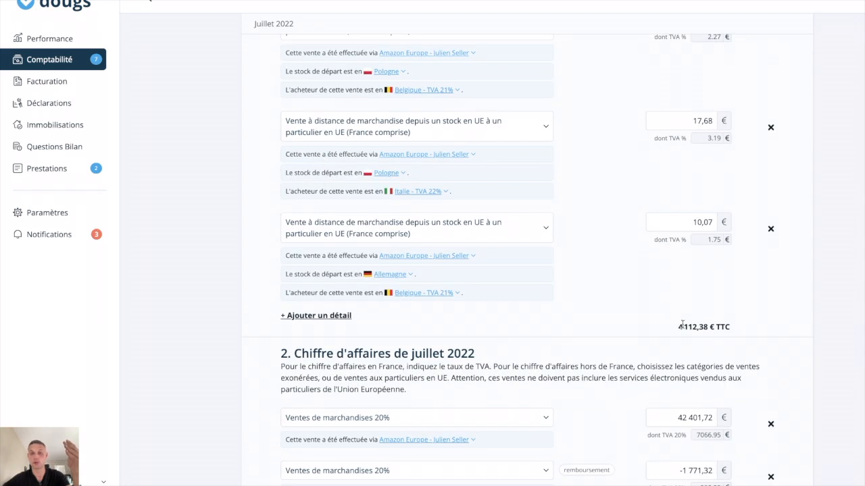
pyautogui.moveTo(678, 327); pyautogui.dragTo(719, 325)
pyautogui.scroll(-4, 591, 332)
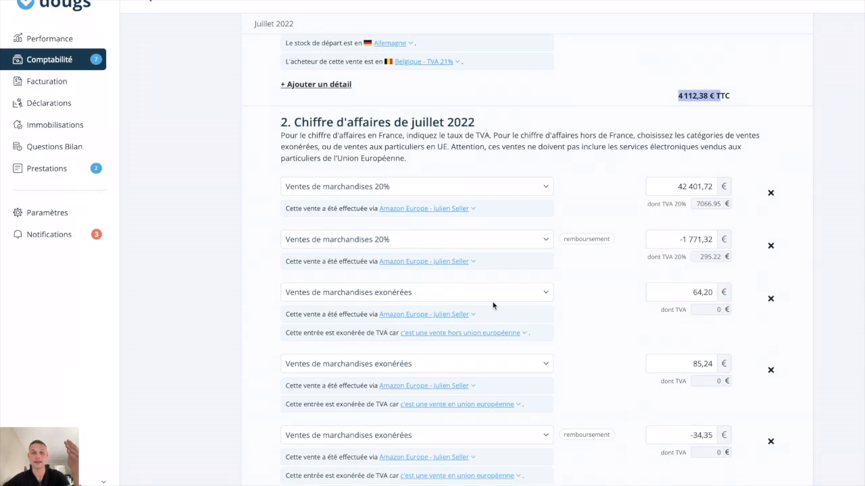
pyautogui.scroll(-6, 463, 201)
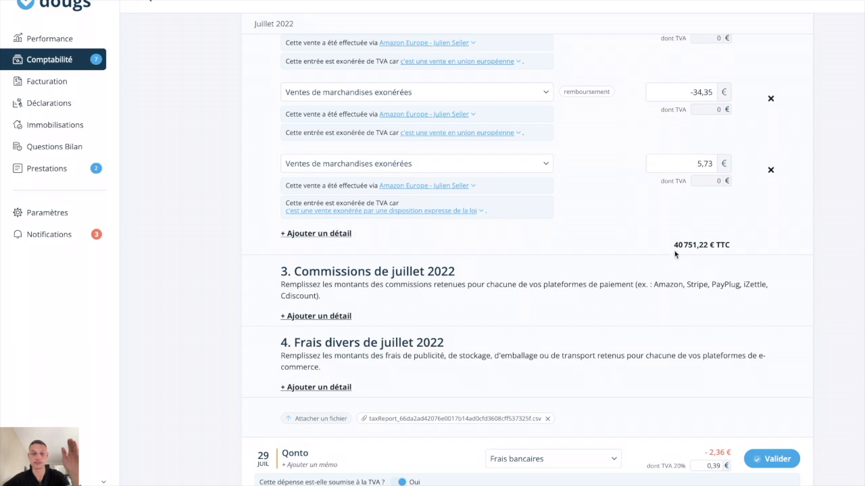
pyautogui.scroll(8, 673, 252)
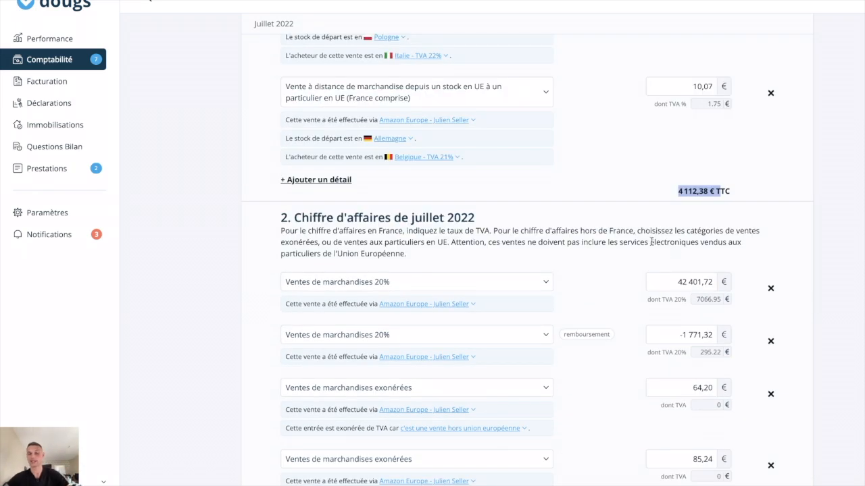
pyautogui.scroll(6, 611, 245)
pyautogui.scroll(10, 595, 245)
pyautogui.scroll(10, 597, 245)
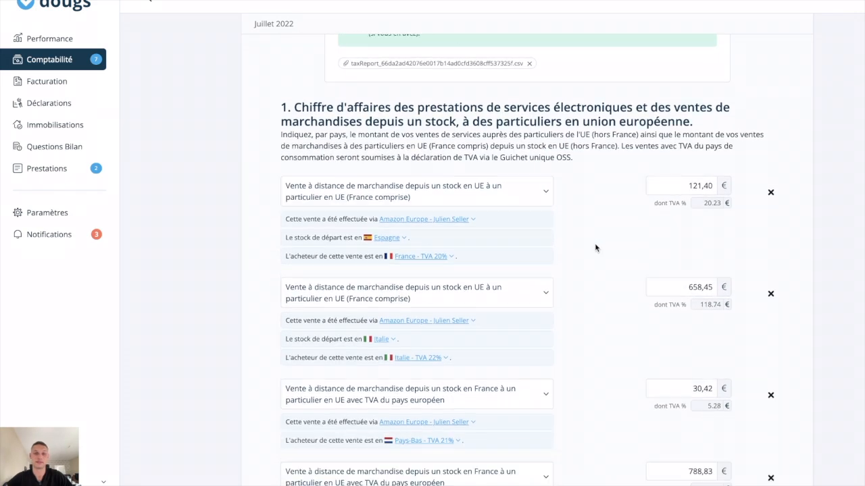
# - Examine the first two EU-stock sales lines in section 1, comparing the stock country with the buyer's country and VAT rate
pyautogui.scroll(-1, 587, 226)
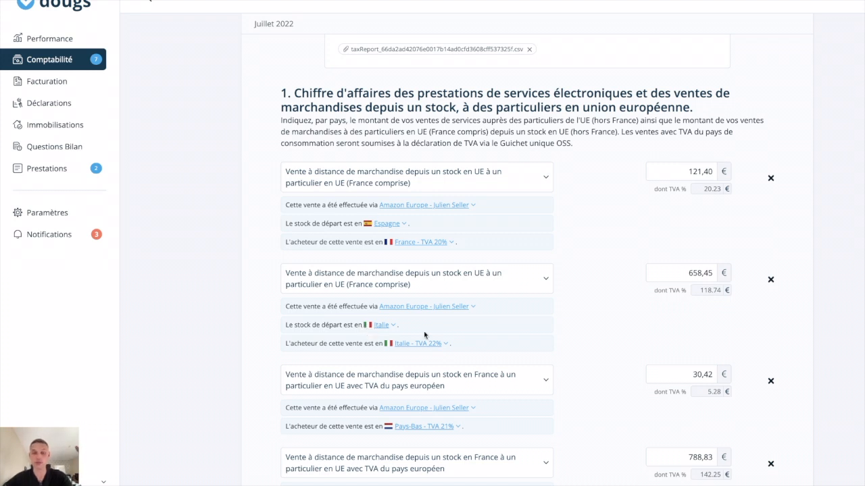
pyautogui.moveTo(578, 357); pyautogui.dragTo(277, 273)
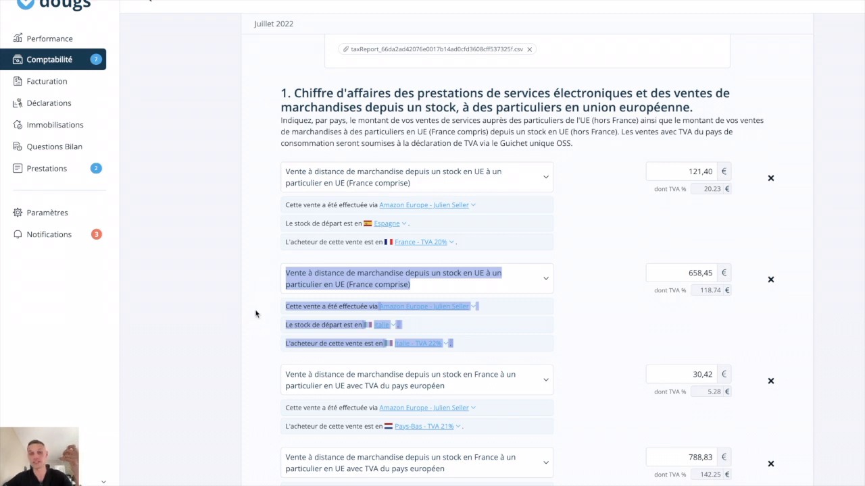
pyautogui.scroll(-1, 266, 295)
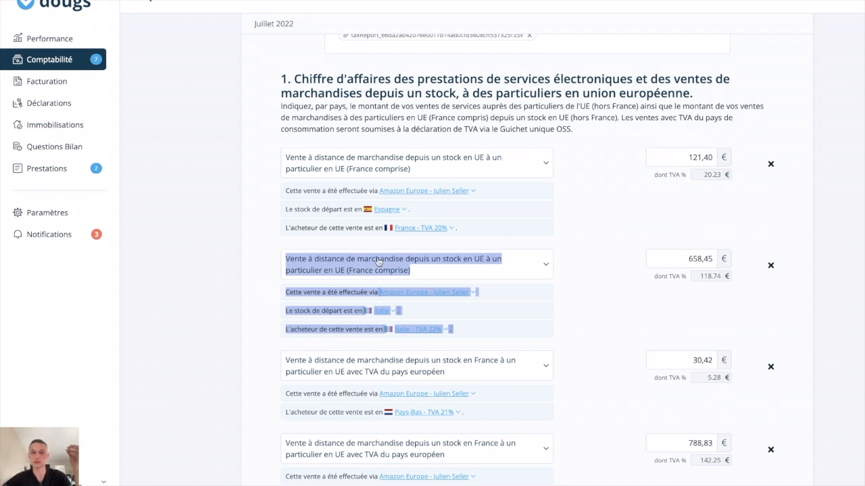
pyautogui.moveTo(566, 231); pyautogui.dragTo(285, 195)
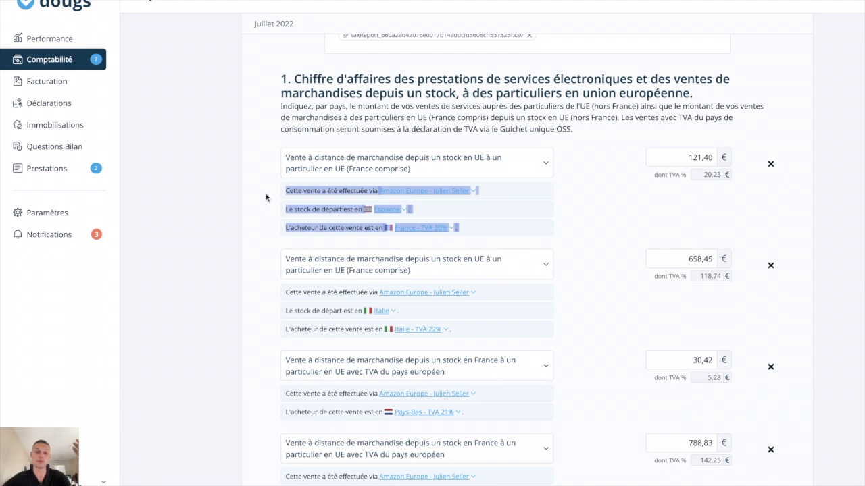
pyautogui.click(266, 197)
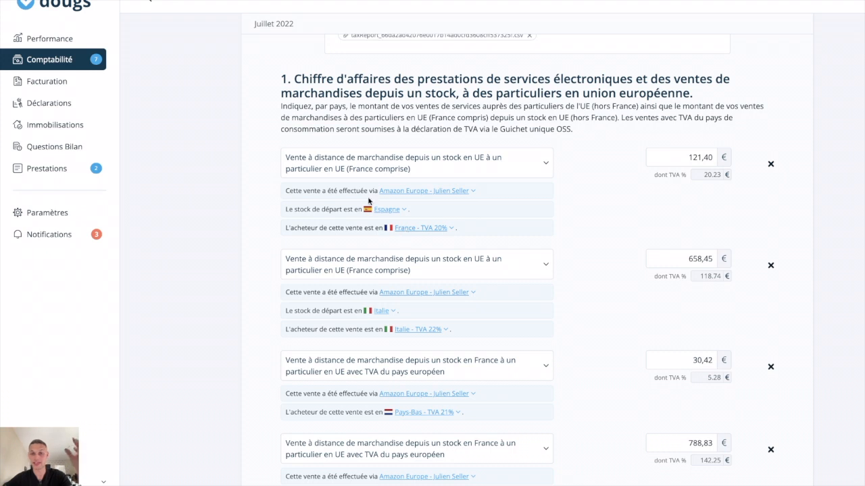
pyautogui.scroll(-1, 334, 211)
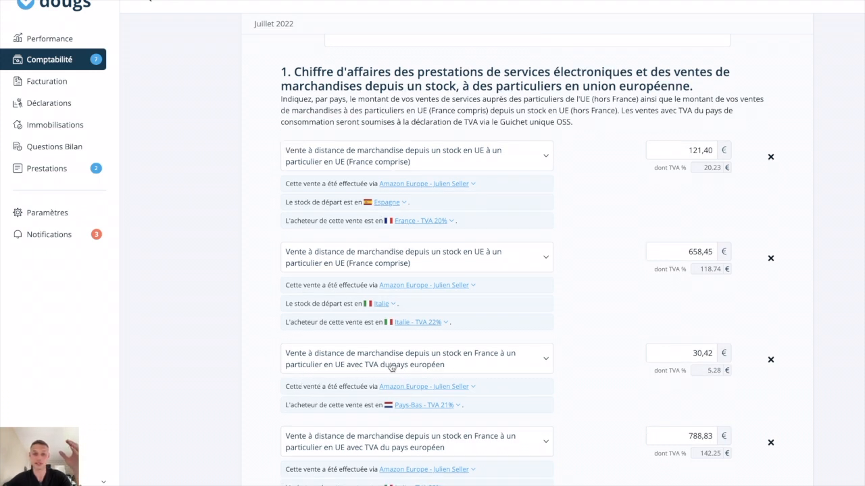
pyautogui.scroll(-2, 377, 367)
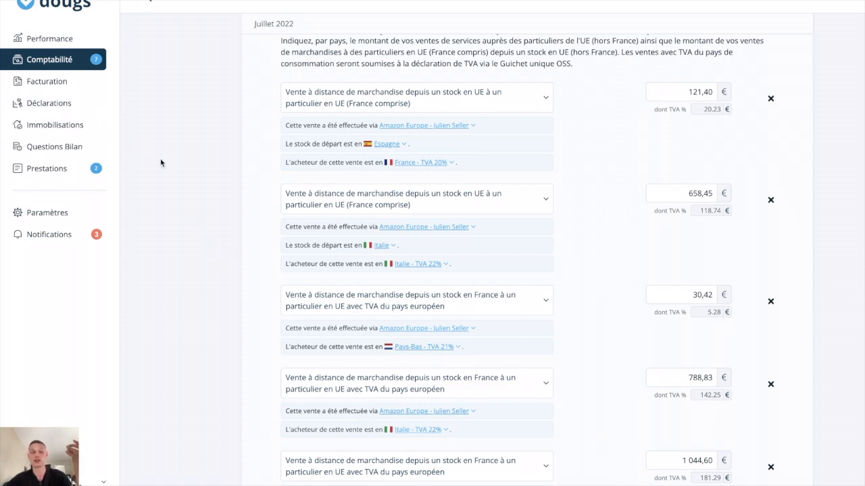
pyautogui.scroll(2, 161, 163)
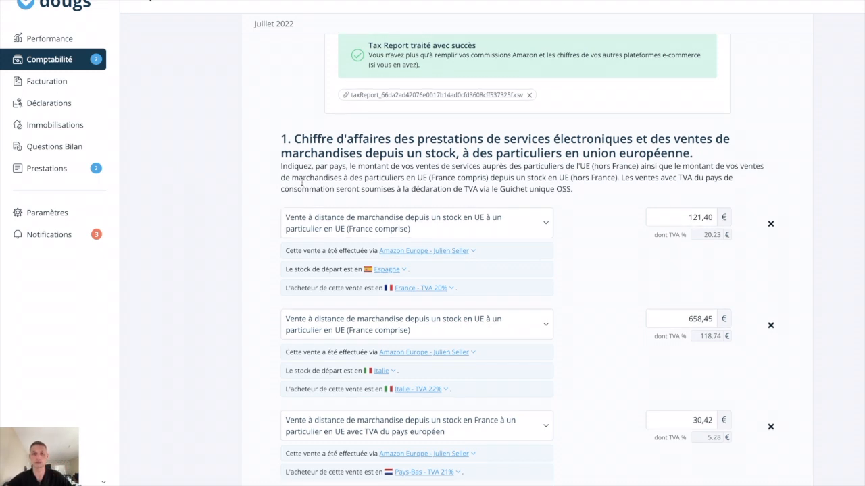
# - Read through the remaining EU sales lines of section 1 down to the 20% and exempt goods sales in section 2
pyautogui.scroll(-3, 300, 184)
pyautogui.scroll(-5, 382, 274)
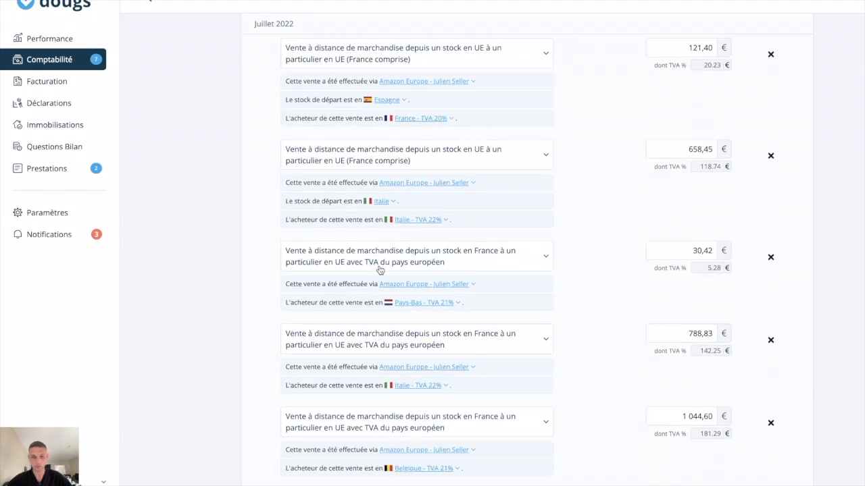
pyautogui.scroll(-1, 321, 292)
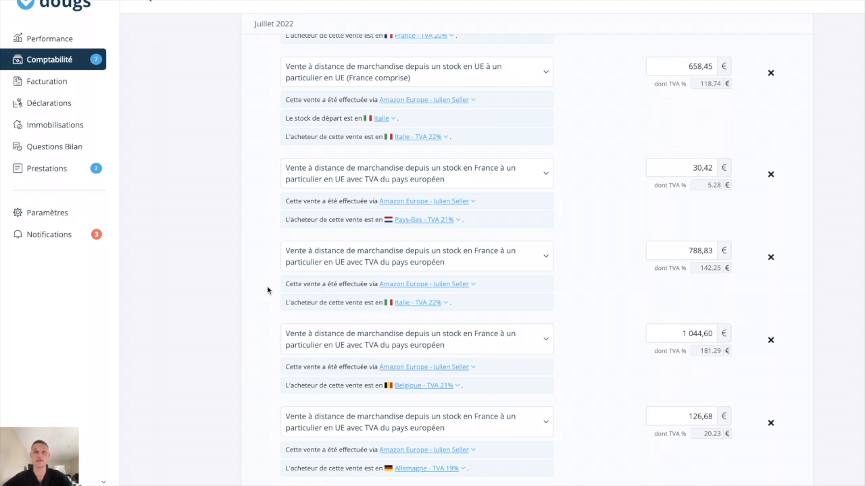
pyautogui.scroll(-10, 267, 291)
pyautogui.scroll(-7, 267, 292)
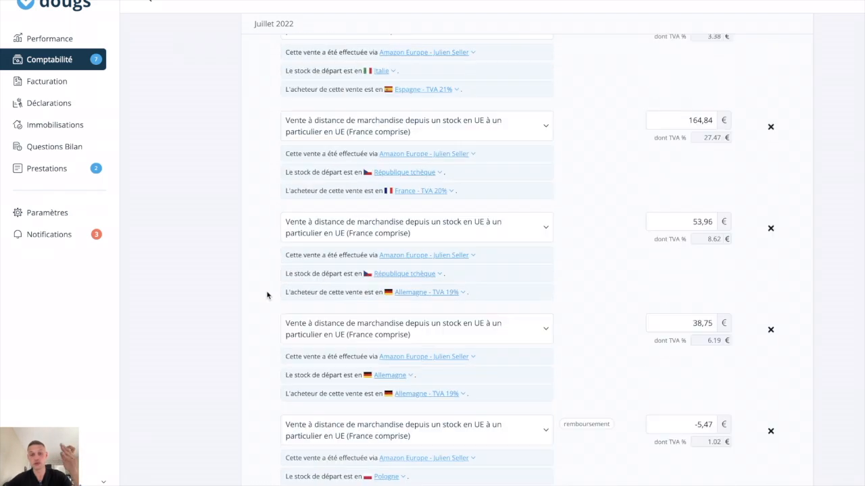
pyautogui.scroll(-8, 267, 295)
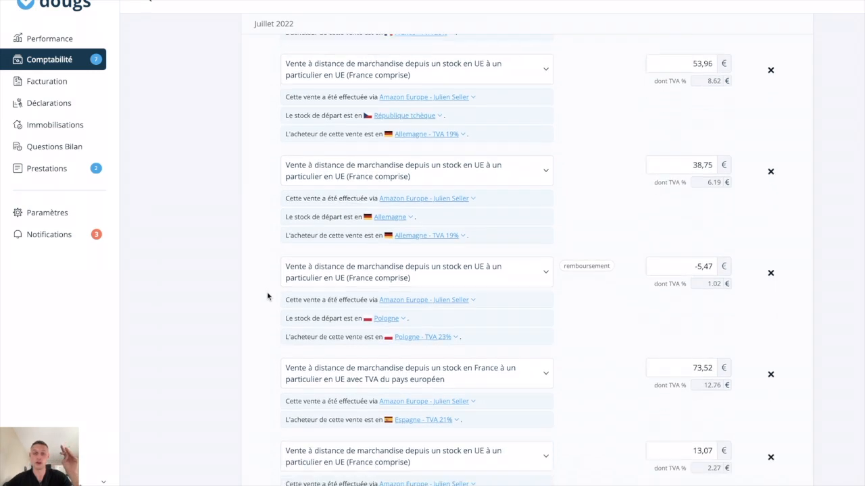
pyautogui.scroll(-1, 267, 296)
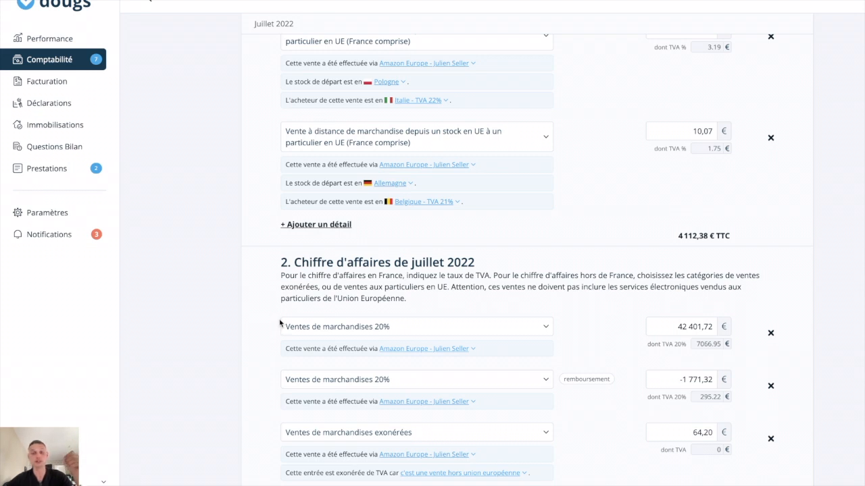
pyautogui.scroll(-2, 280, 322)
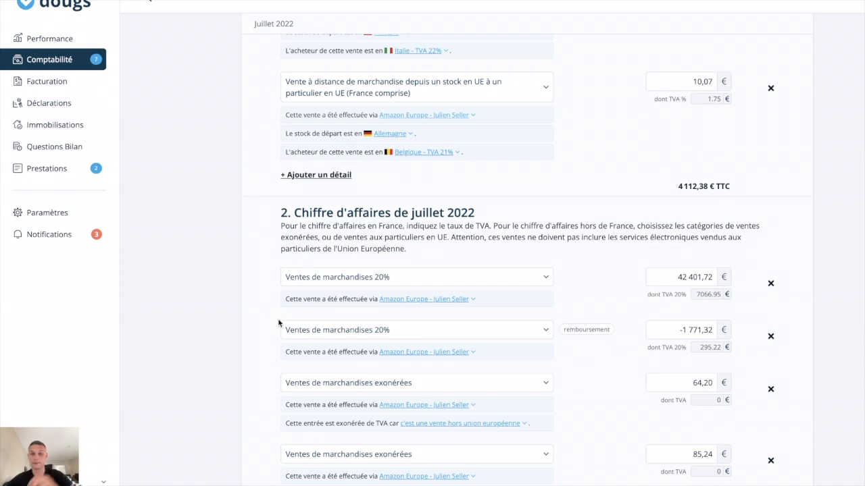
pyautogui.scroll(-1, 330, 258)
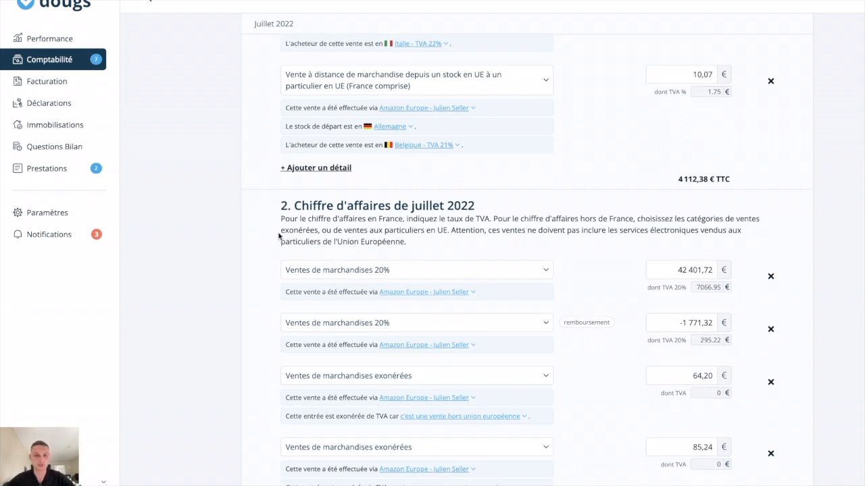
pyautogui.scroll(-1, 264, 248)
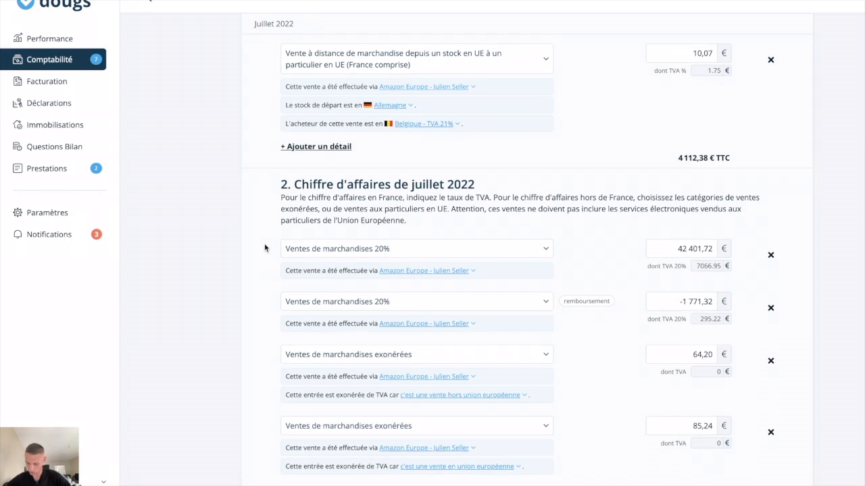
# - Recheck the section 1 sales lines and compare that section's tax-inclusive total with the July 2022 revenue total of section 2
pyautogui.scroll(10, 260, 232)
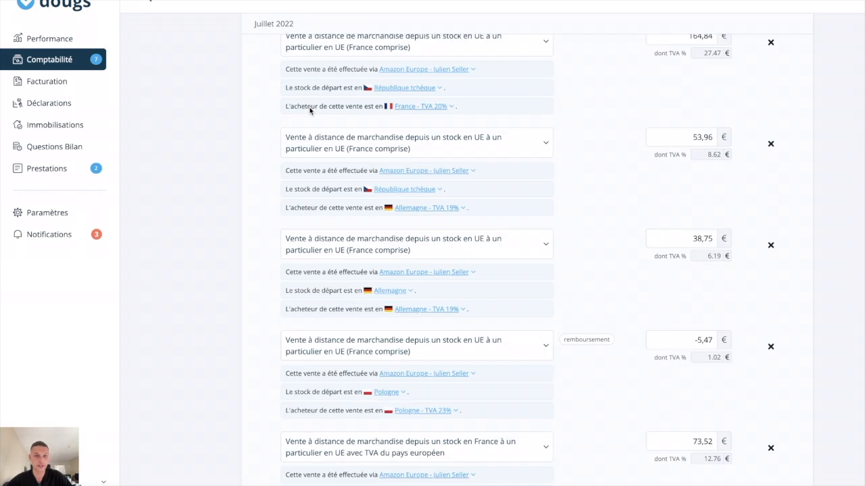
pyautogui.scroll(9, 309, 110)
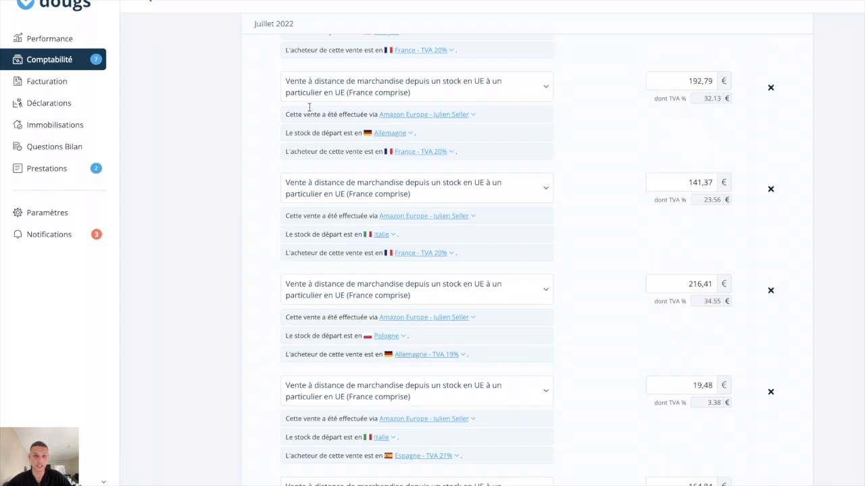
pyautogui.scroll(10, 308, 106)
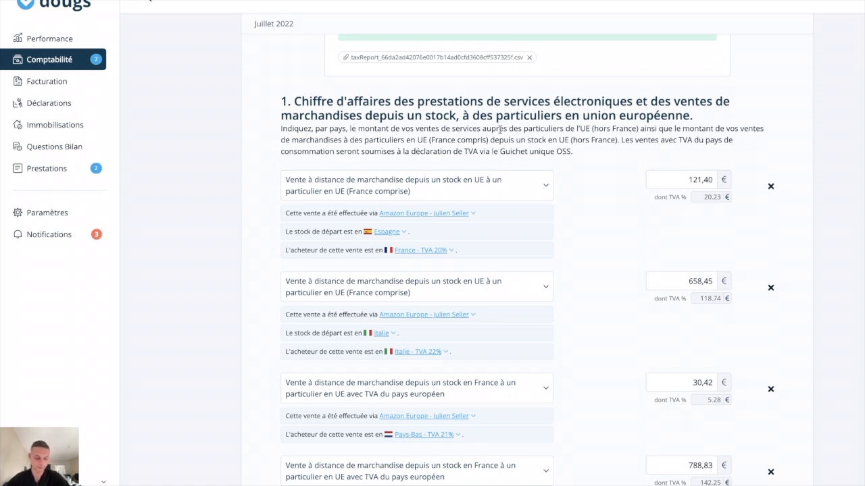
pyautogui.scroll(-5, 514, 218)
pyautogui.scroll(-15, 515, 218)
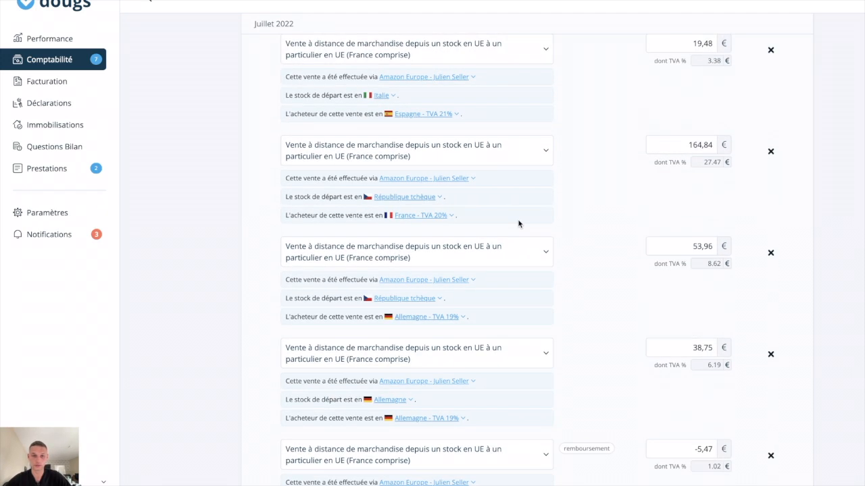
pyautogui.scroll(-1, 518, 229)
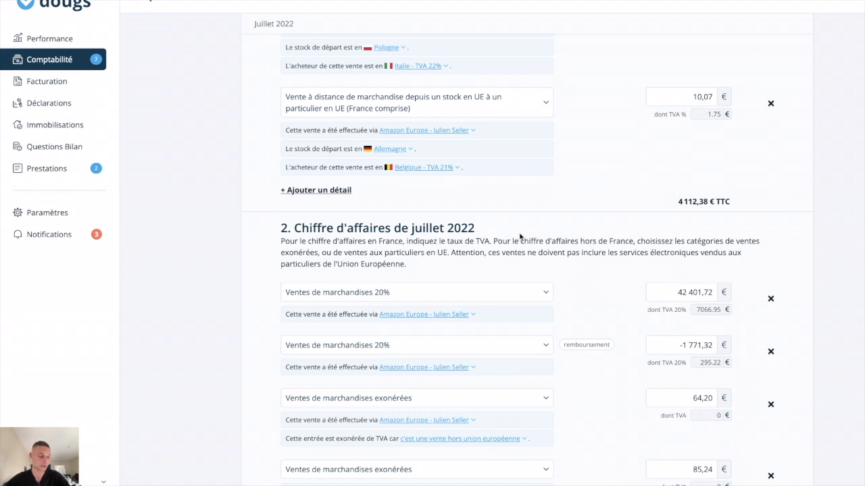
pyautogui.scroll(-1, 520, 237)
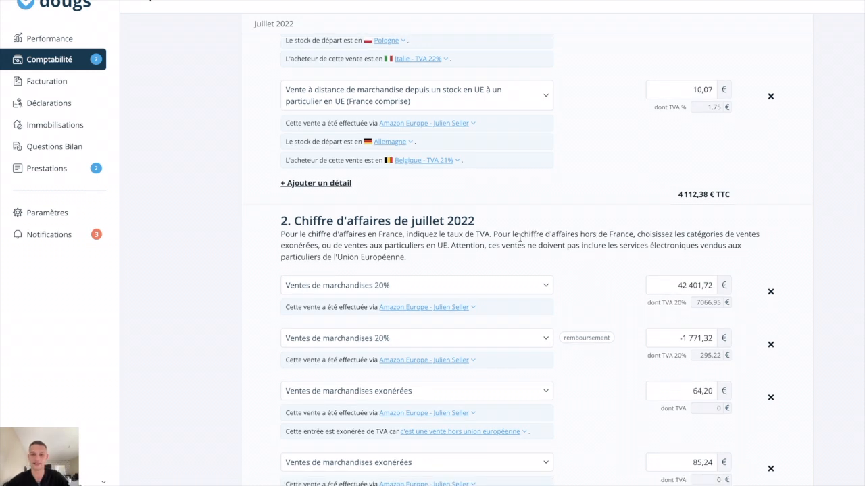
pyautogui.scroll(-1, 520, 238)
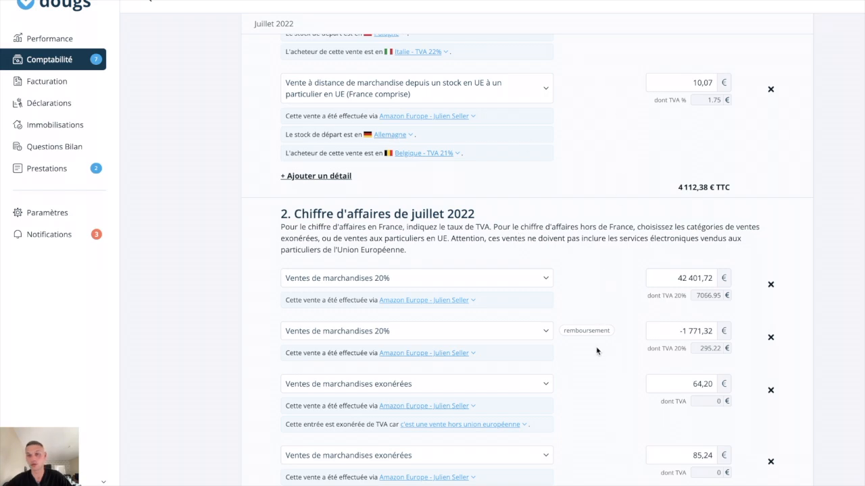
pyautogui.scroll(-3, 657, 136)
pyautogui.moveTo(674, 103); pyautogui.dragTo(755, 114)
pyautogui.scroll(-5, 697, 186)
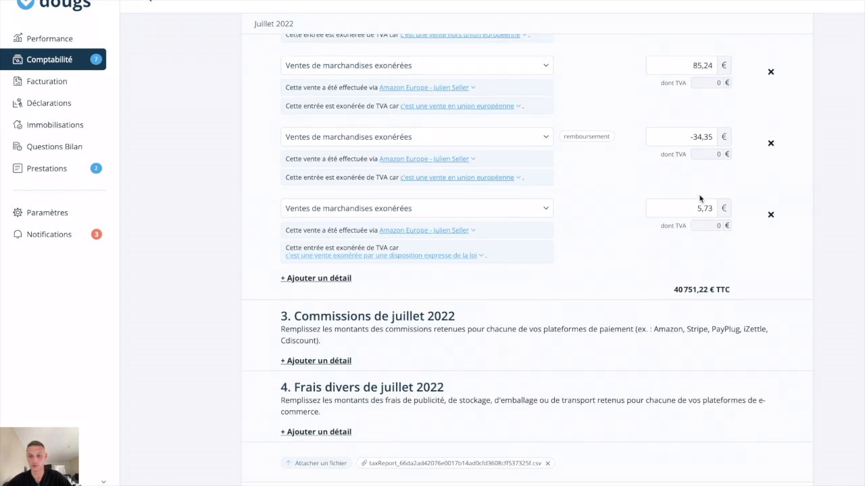
pyautogui.moveTo(740, 274); pyautogui.dragTo(658, 268)
pyautogui.scroll(2, 652, 179)
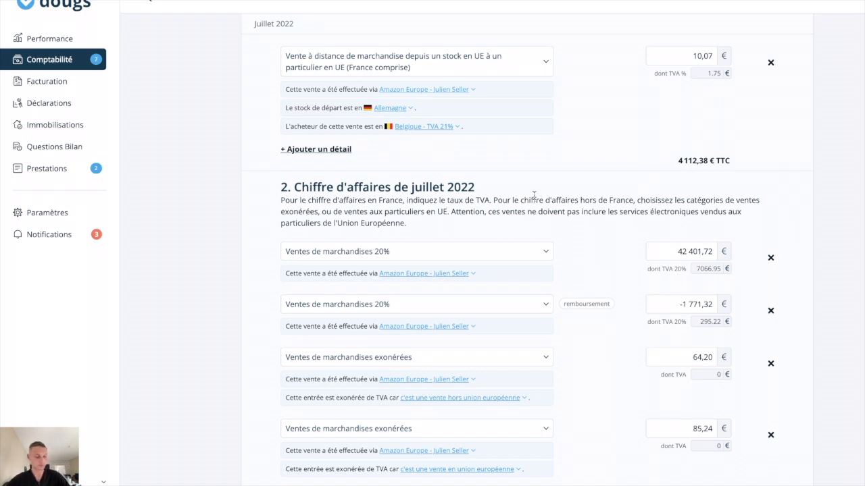
pyautogui.scroll(15, 527, 174)
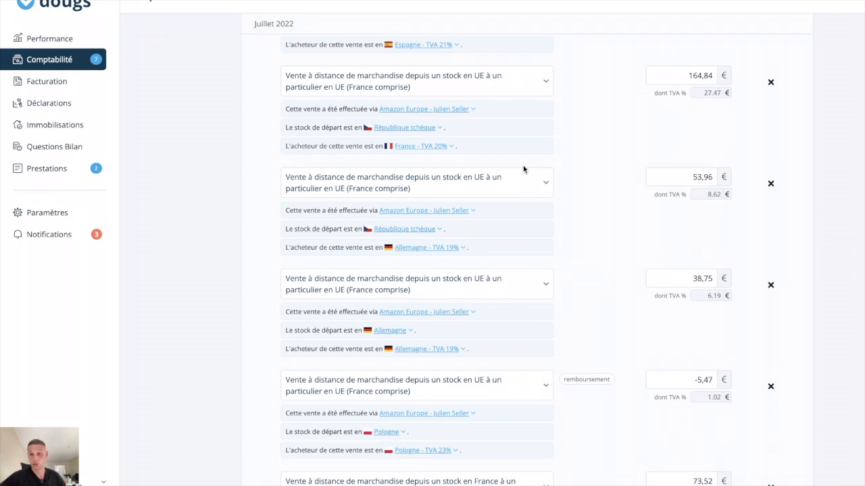
# - Review the Amazon Tax Report import area and the first two EU-stock sales lines in section 1 of the July 2022 breakdown
pyautogui.scroll(10, 525, 170)
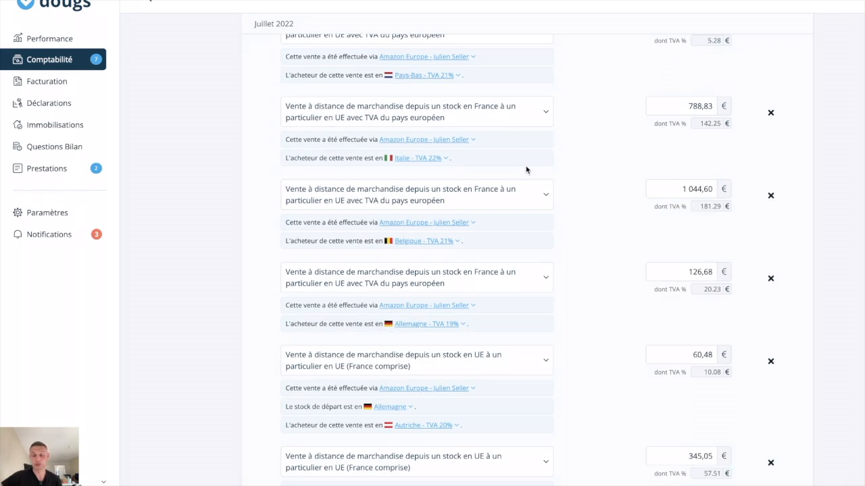
pyautogui.scroll(2, 525, 173)
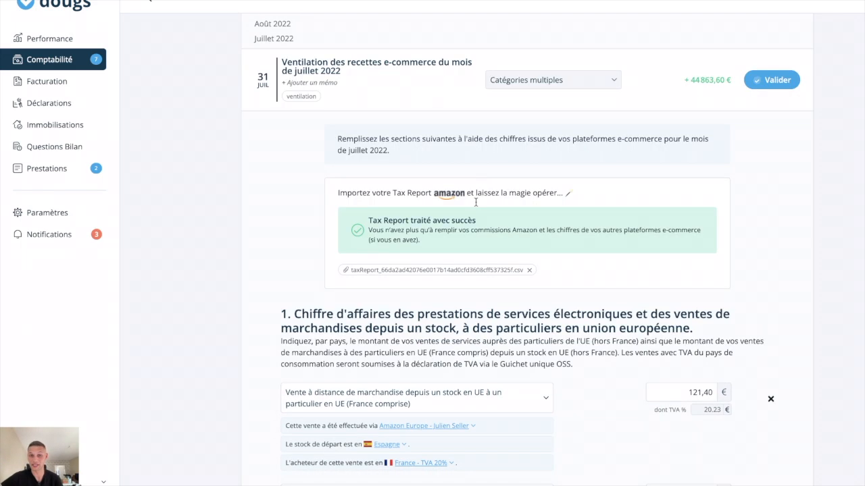
pyautogui.scroll(-2, 451, 215)
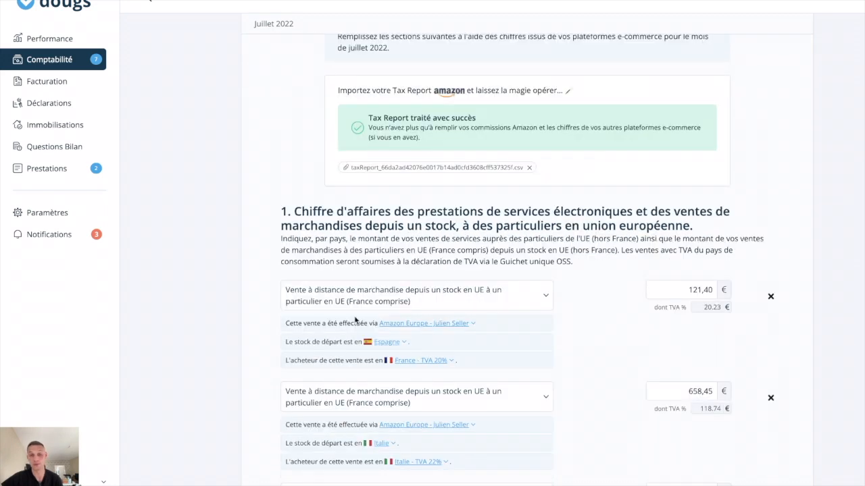
pyautogui.scroll(-1, 372, 421)
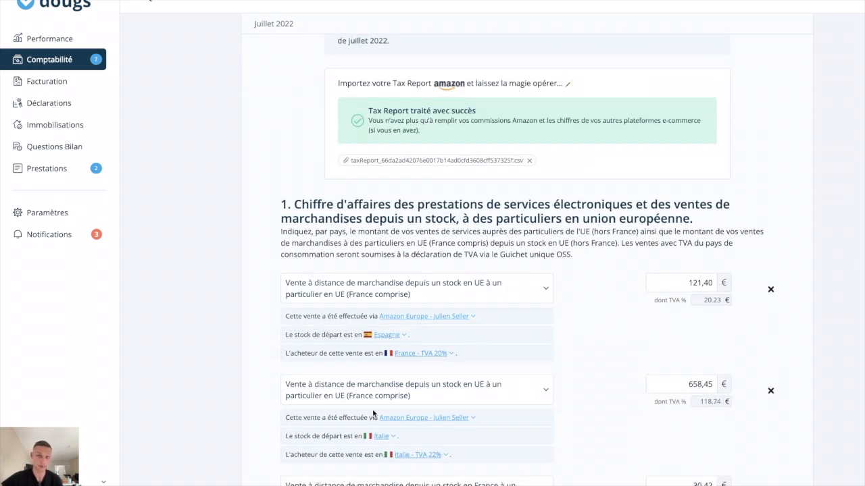
pyautogui.scroll(2, 373, 410)
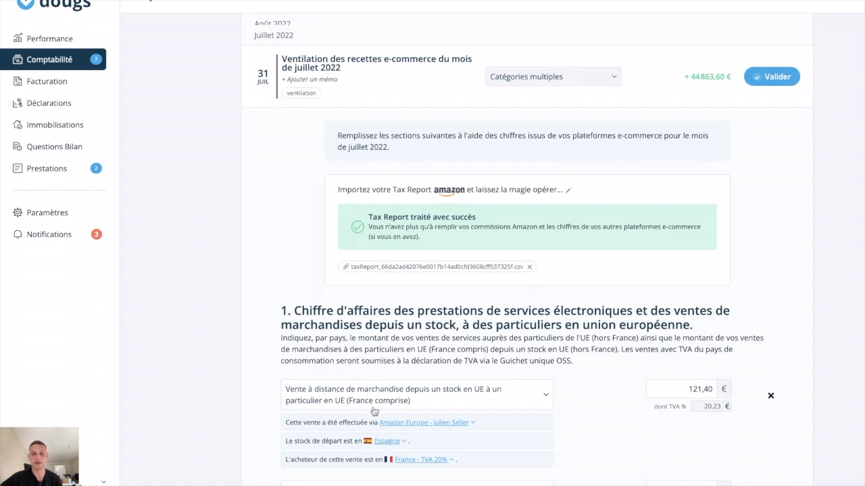
pyautogui.scroll(-1, 373, 412)
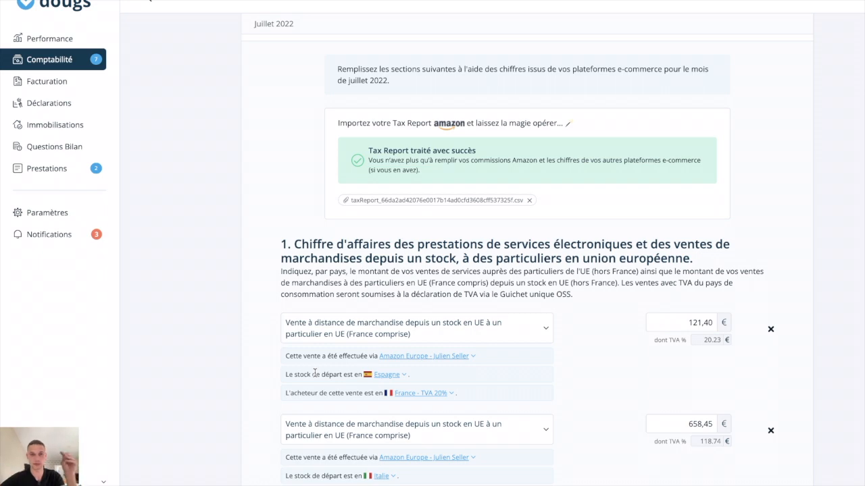
pyautogui.scroll(3, 314, 373)
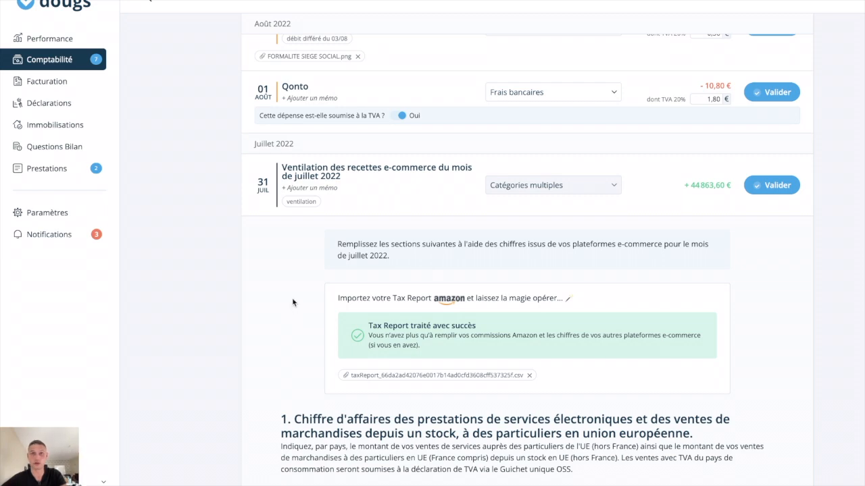
# - Skim through the July 2022 breakdown's sections again and check the entry's overall revenue amount beside its title
pyautogui.scroll(-15, 396, 193)
pyautogui.scroll(-7, 408, 199)
pyautogui.scroll(5, 410, 203)
pyautogui.scroll(10, 410, 205)
pyautogui.scroll(3, 410, 205)
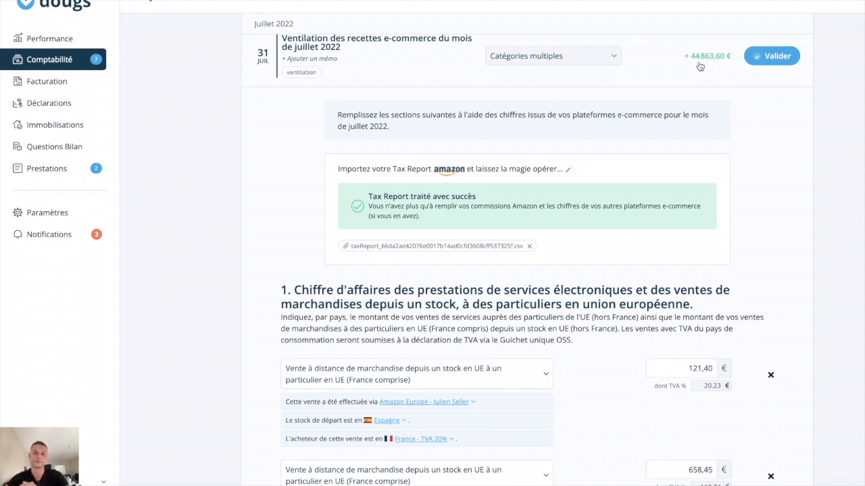
pyautogui.scroll(-1, 700, 65)
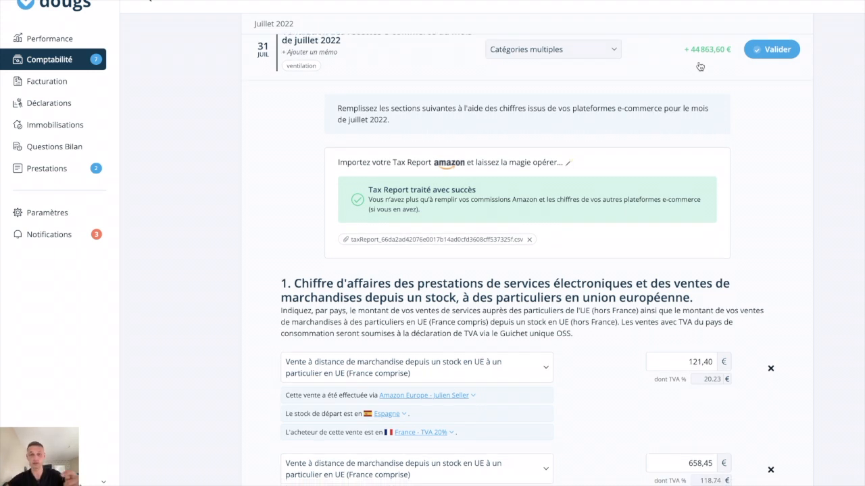
pyautogui.scroll(-3, 700, 66)
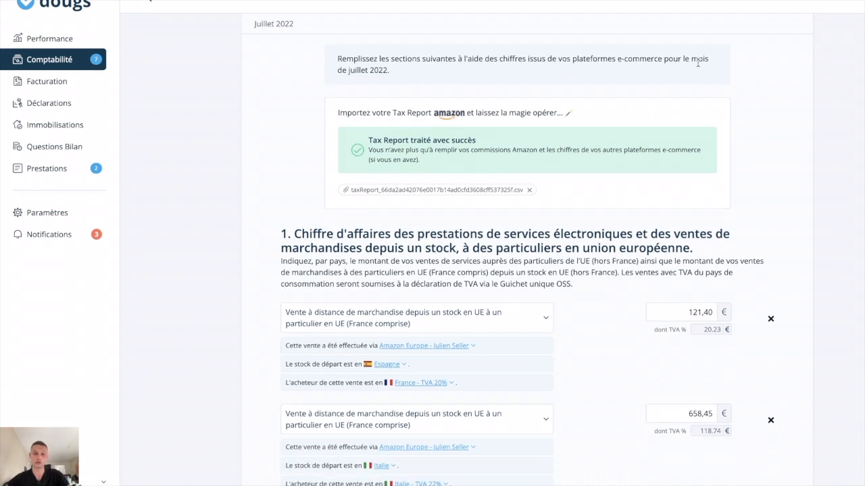